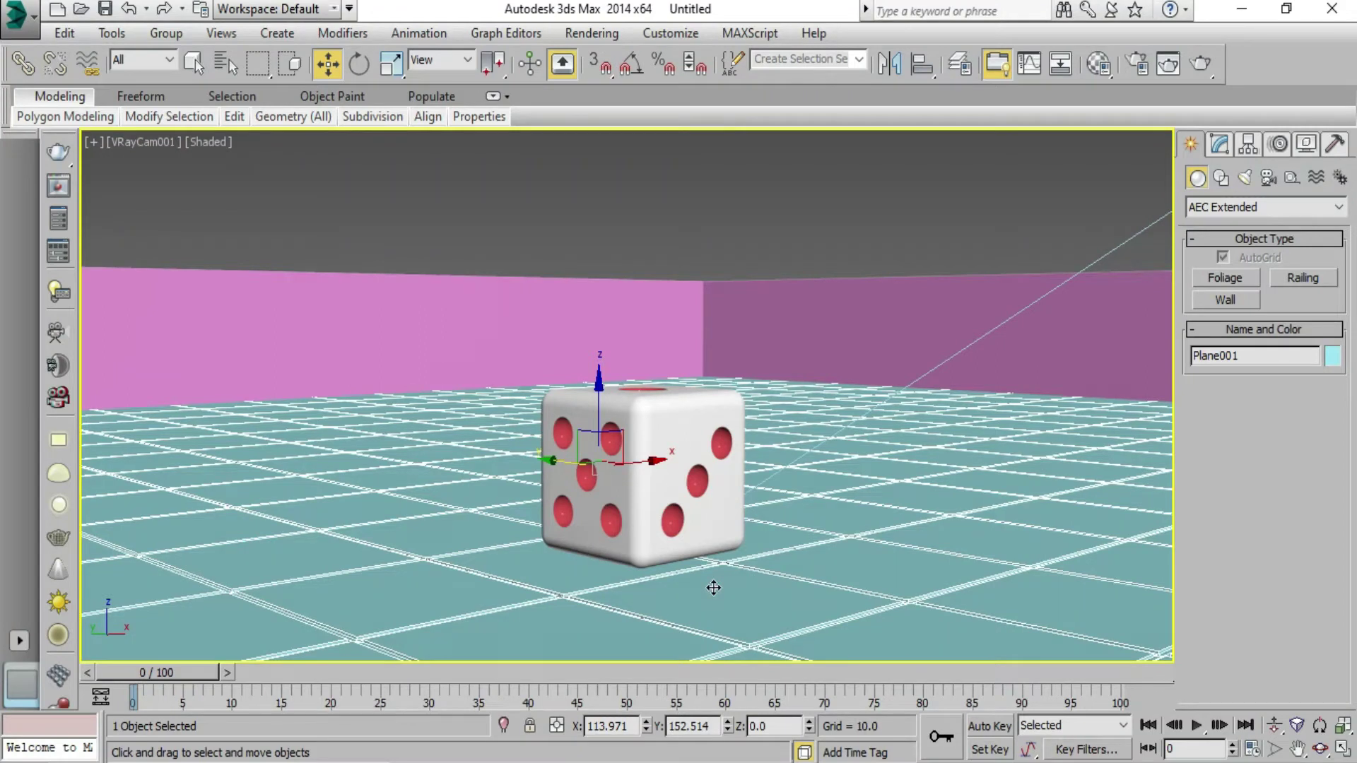
# - Inspect the die from a free perspective view, then maximise the left side view
pyautogui.press('p')
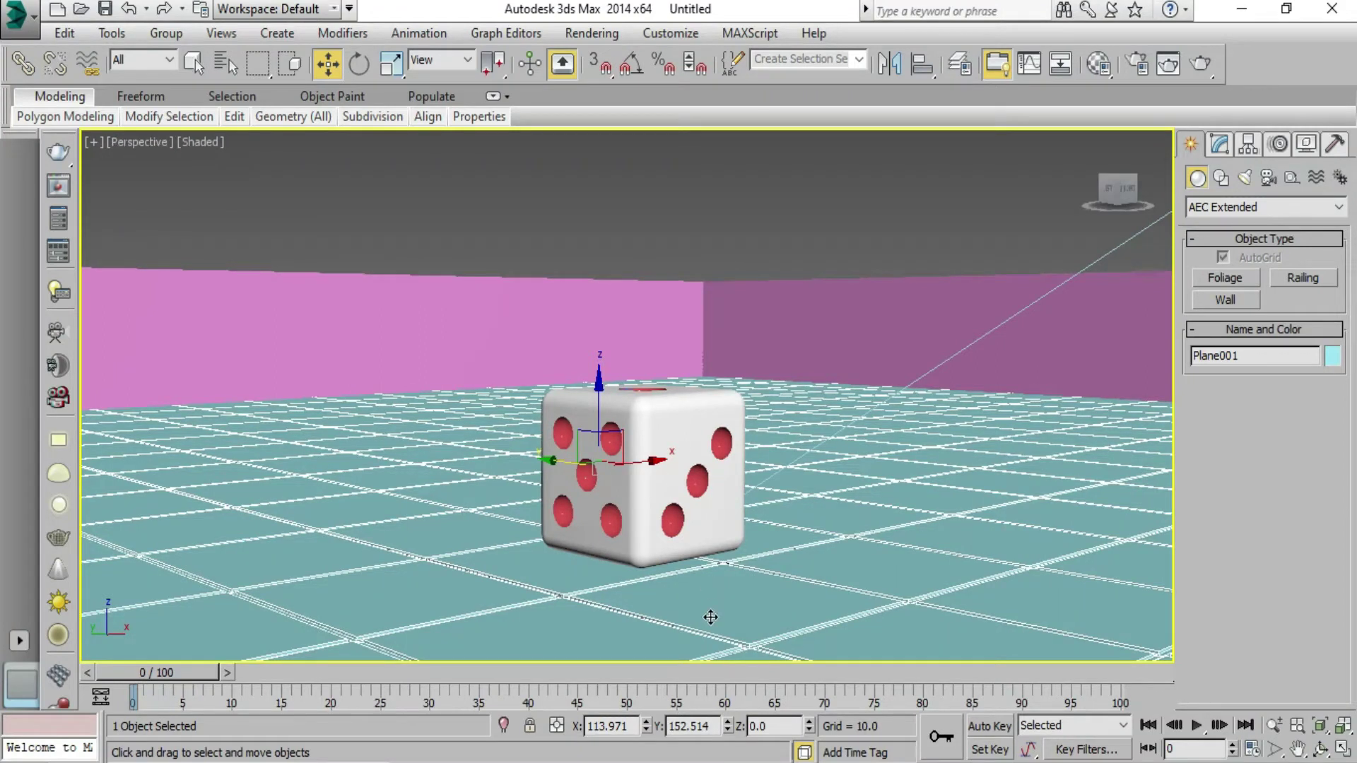
pyautogui.scroll(-2, 711, 564)
pyautogui.scroll(2, 711, 563)
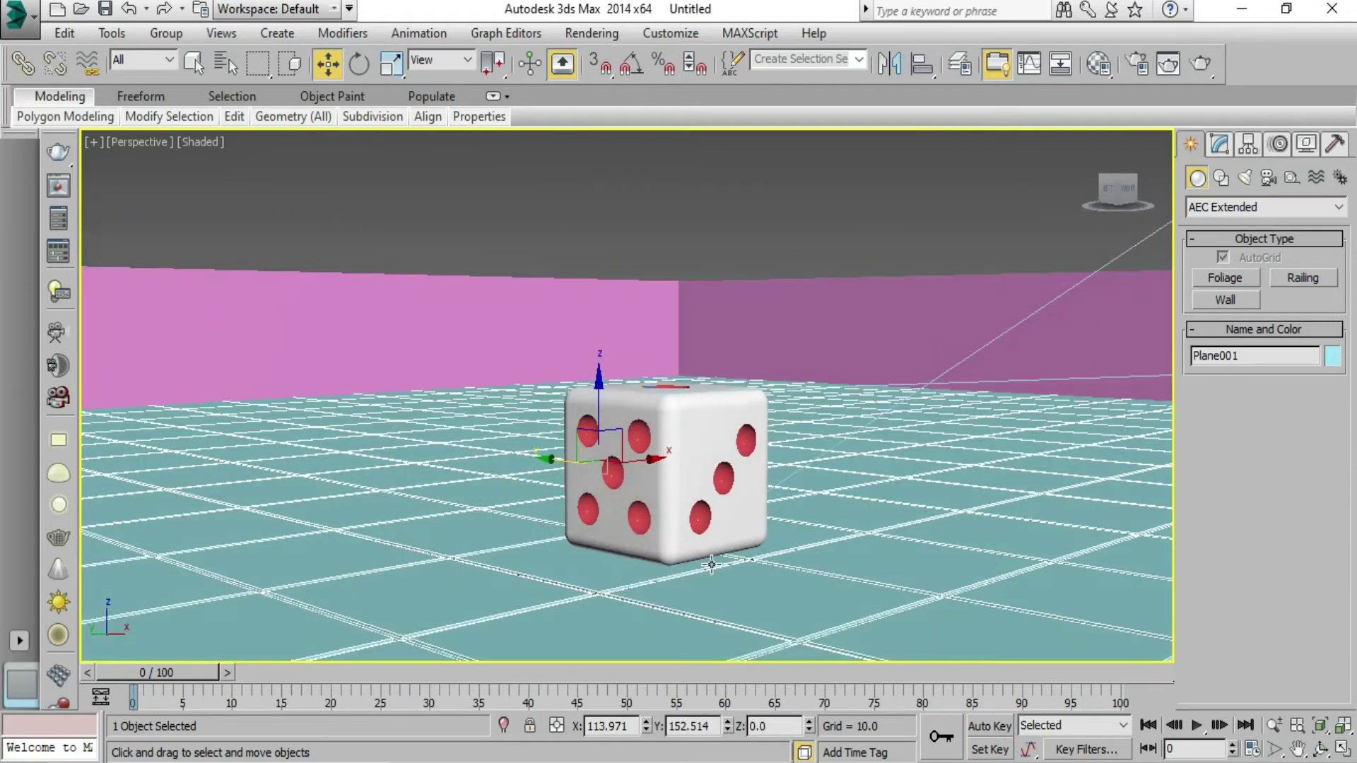
pyautogui.keyDown('alt'); pyautogui.moveTo(711, 563); pyautogui.dragTo(702, 572, button='middle'); pyautogui.keyUp('alt')
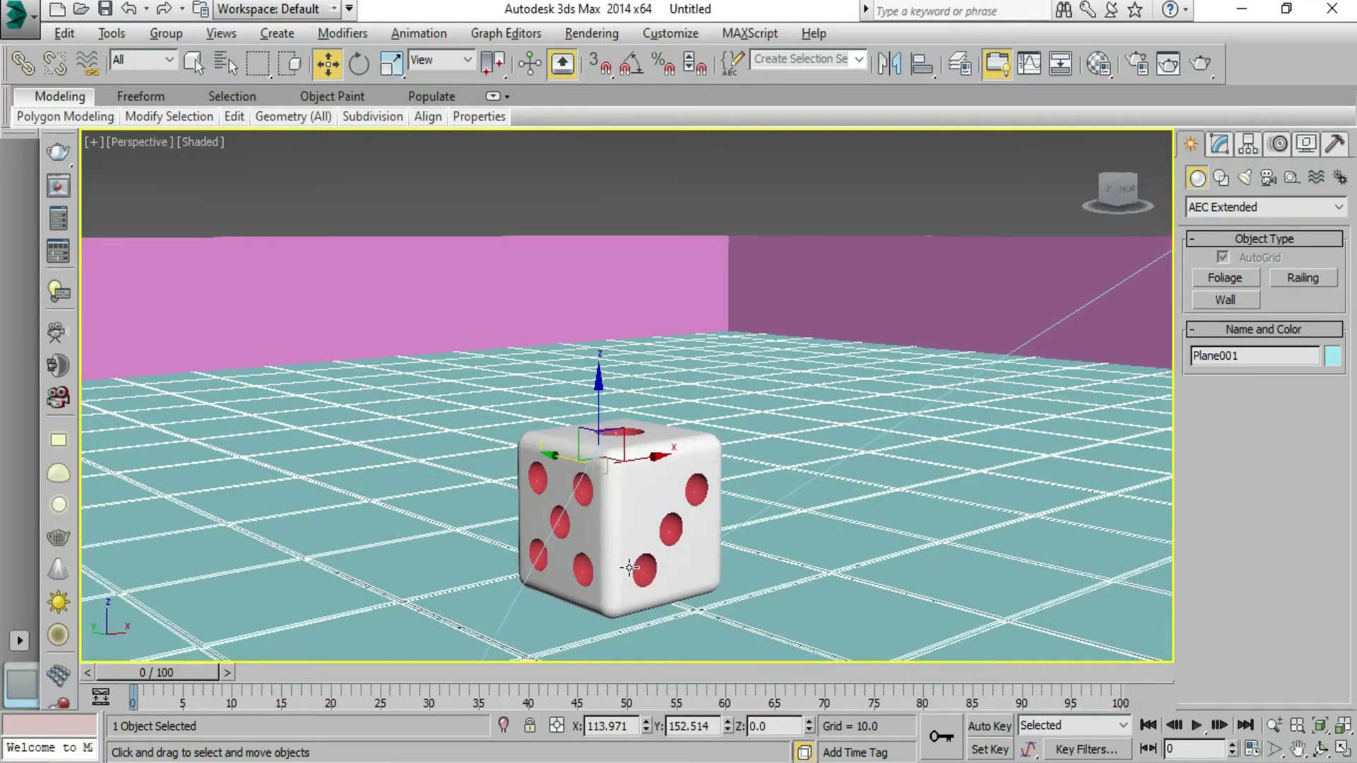
pyautogui.hotkey('alt', 'w')
pyautogui.rightClick(441, 567)
pyautogui.hotkey('alt', 'w')
pyautogui.scroll(-8, 610, 552)
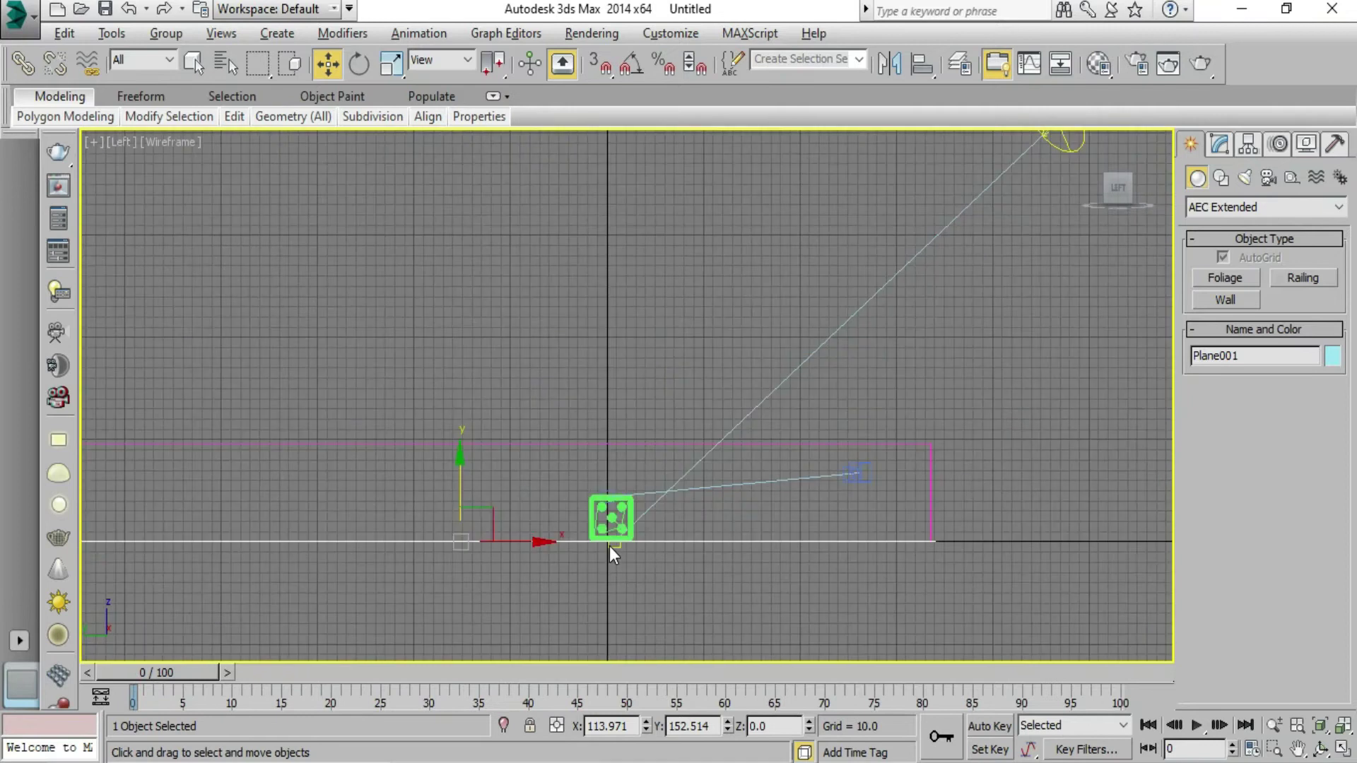
pyautogui.scroll(3, 913, 441)
# - In the left view, select the camera VRayCam001 and then the sun light VRaySun001
pyautogui.click(735, 516)
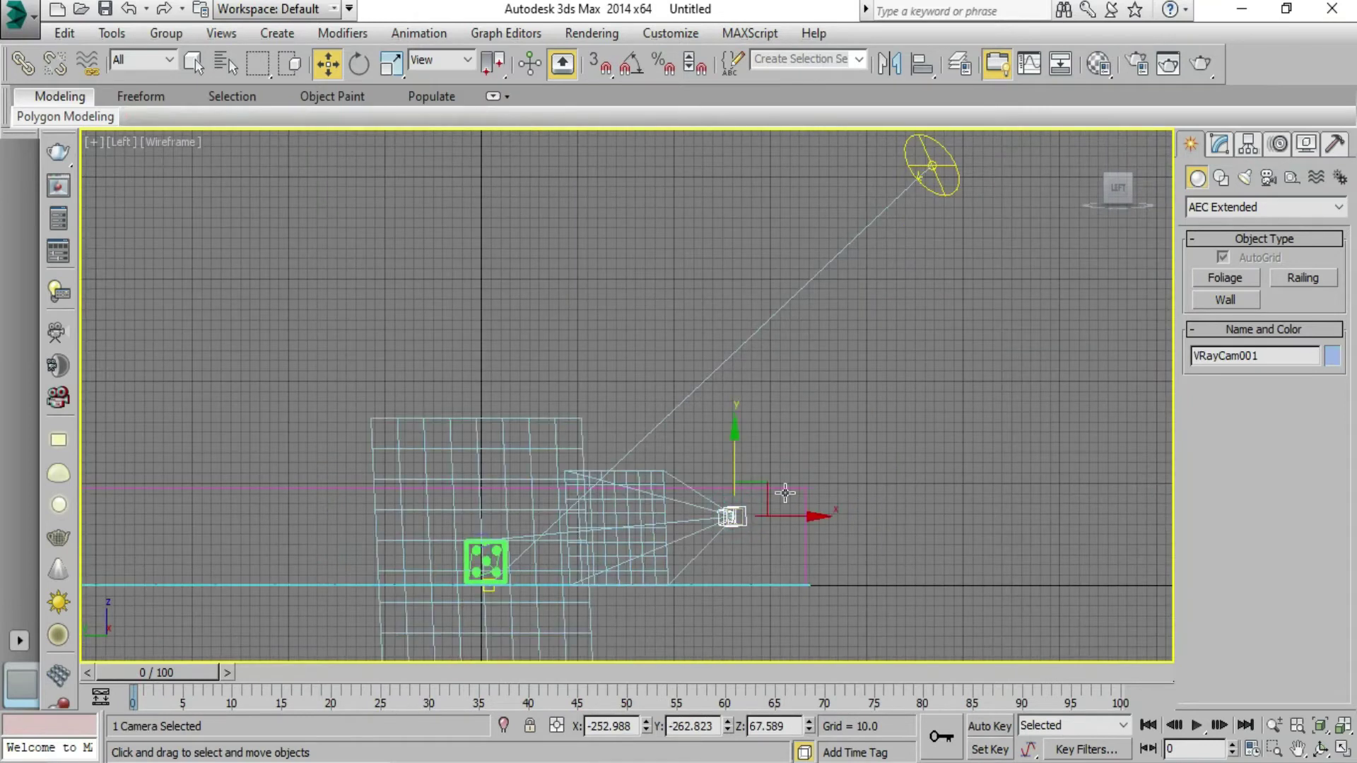
pyautogui.scroll(-2, 769, 448)
pyautogui.scroll(-2, 771, 500)
pyautogui.scroll(4, 886, 296)
pyautogui.click(895, 233)
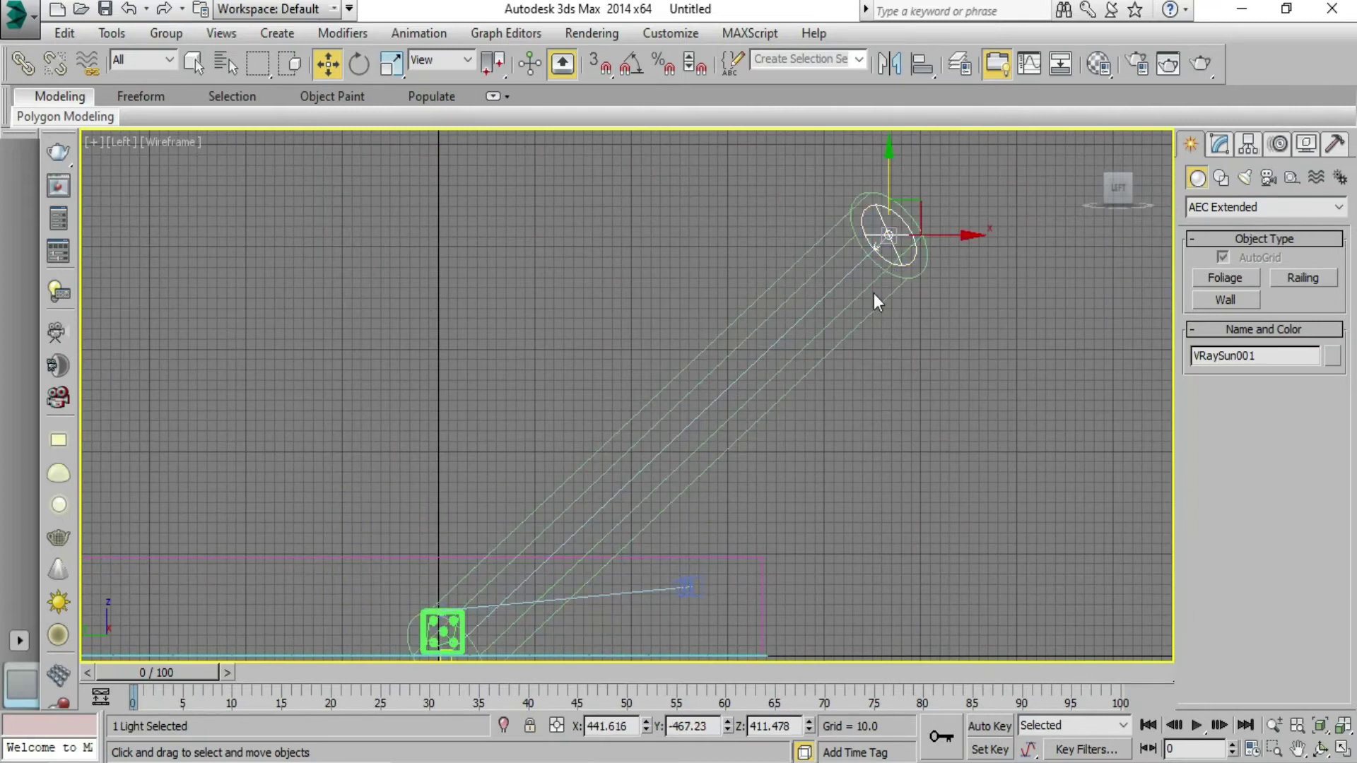
# - In a maximised top view, select the camera, the sun light and the floor Plane001 in turn
pyautogui.hotkey('alt', 'w')
pyautogui.rightClick(364, 333)
pyautogui.hotkey('alt', 'w')
pyautogui.scroll(5, 364, 333)
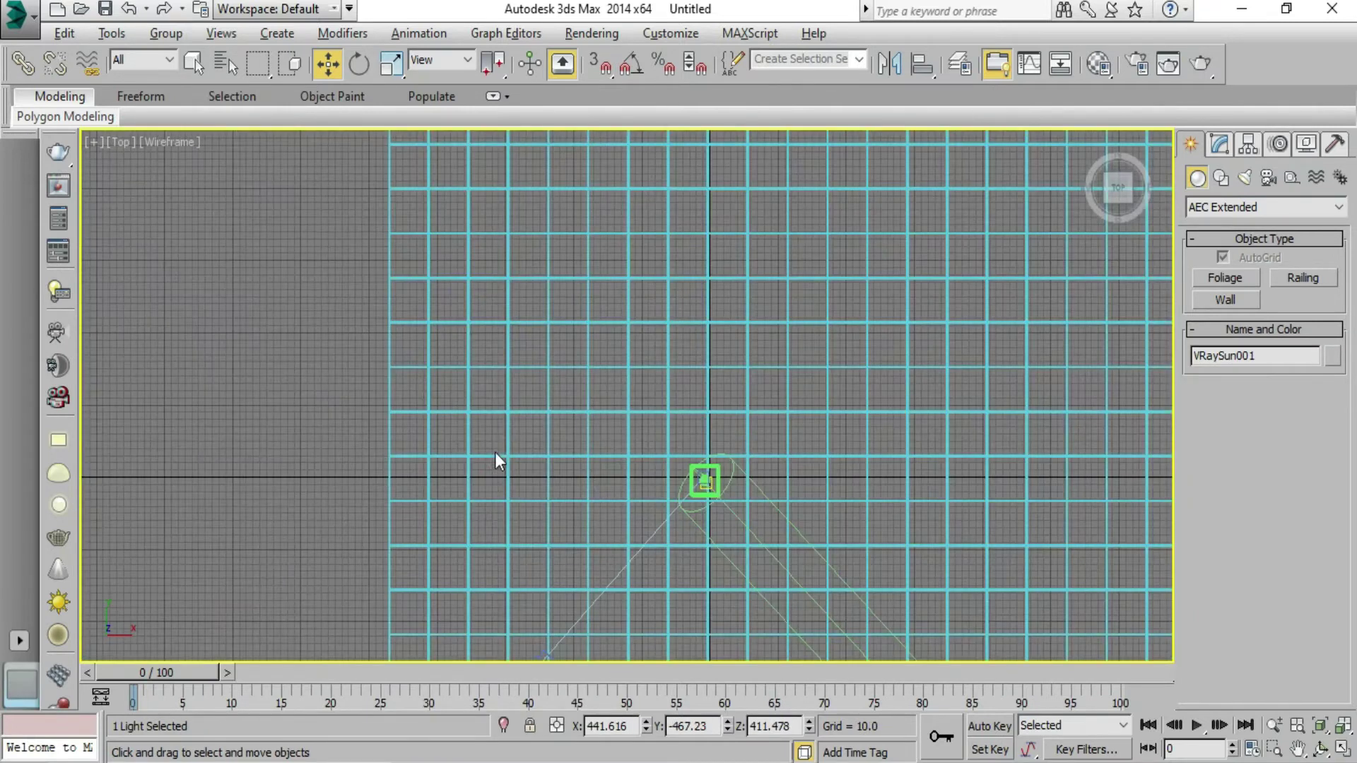
pyautogui.scroll(-4, 630, 455)
pyautogui.scroll(2, 566, 495)
pyautogui.scroll(2, 519, 480)
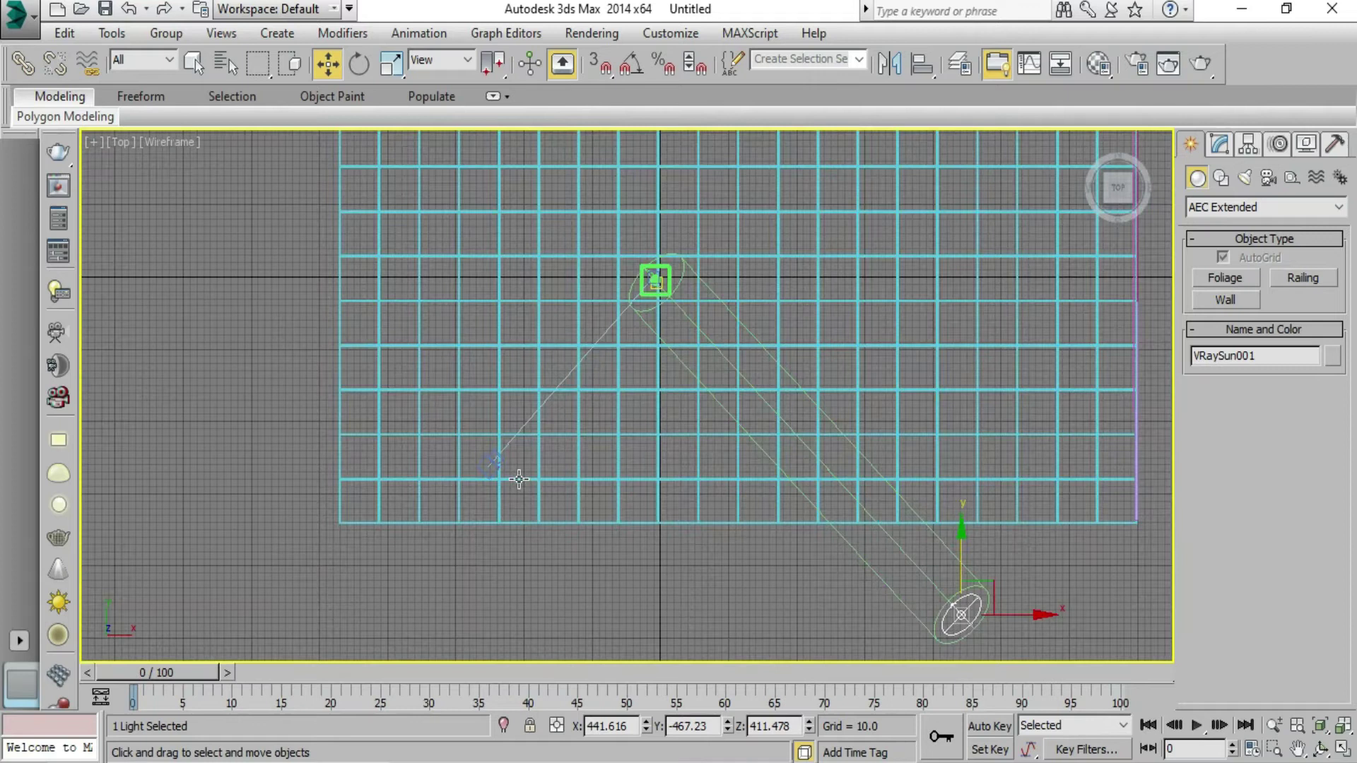
pyautogui.scroll(1, 495, 458)
pyautogui.click(488, 461)
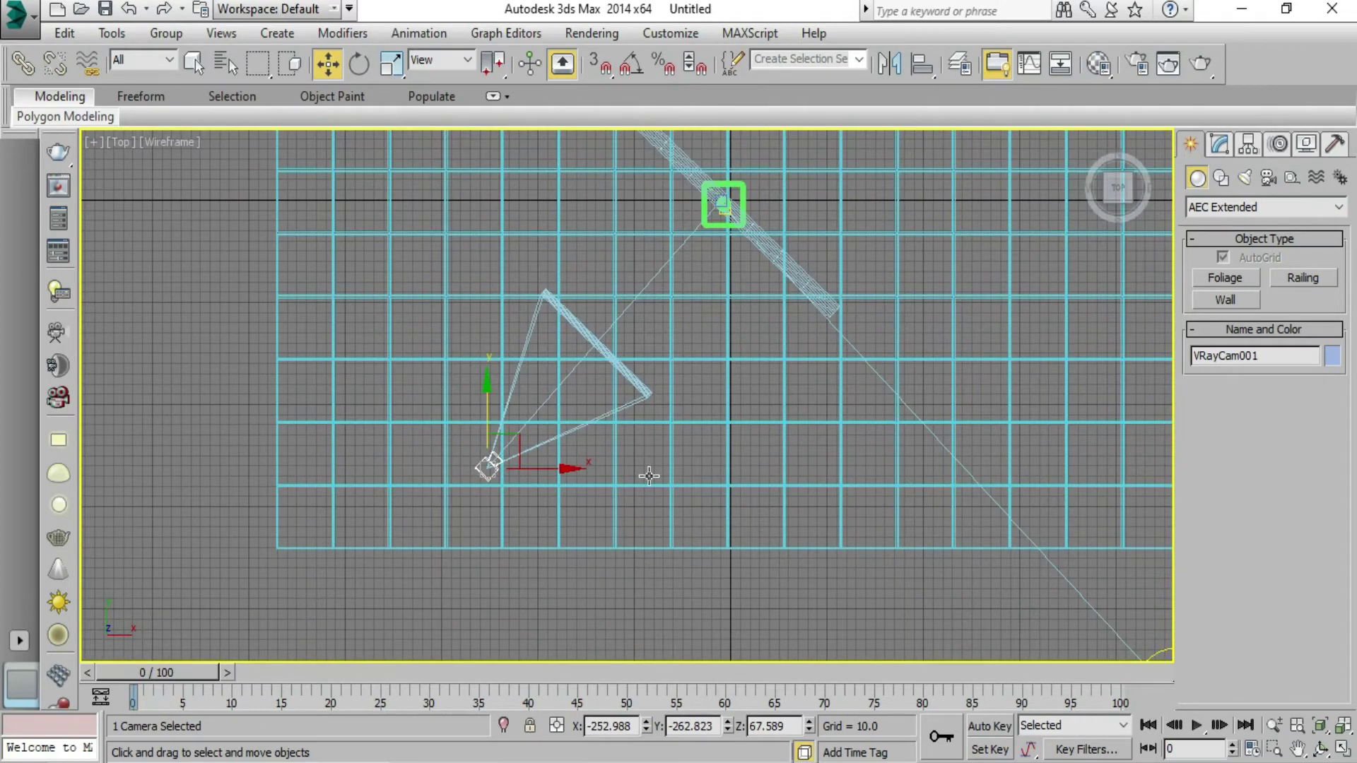
pyautogui.scroll(-2, 813, 544)
pyautogui.click(903, 576)
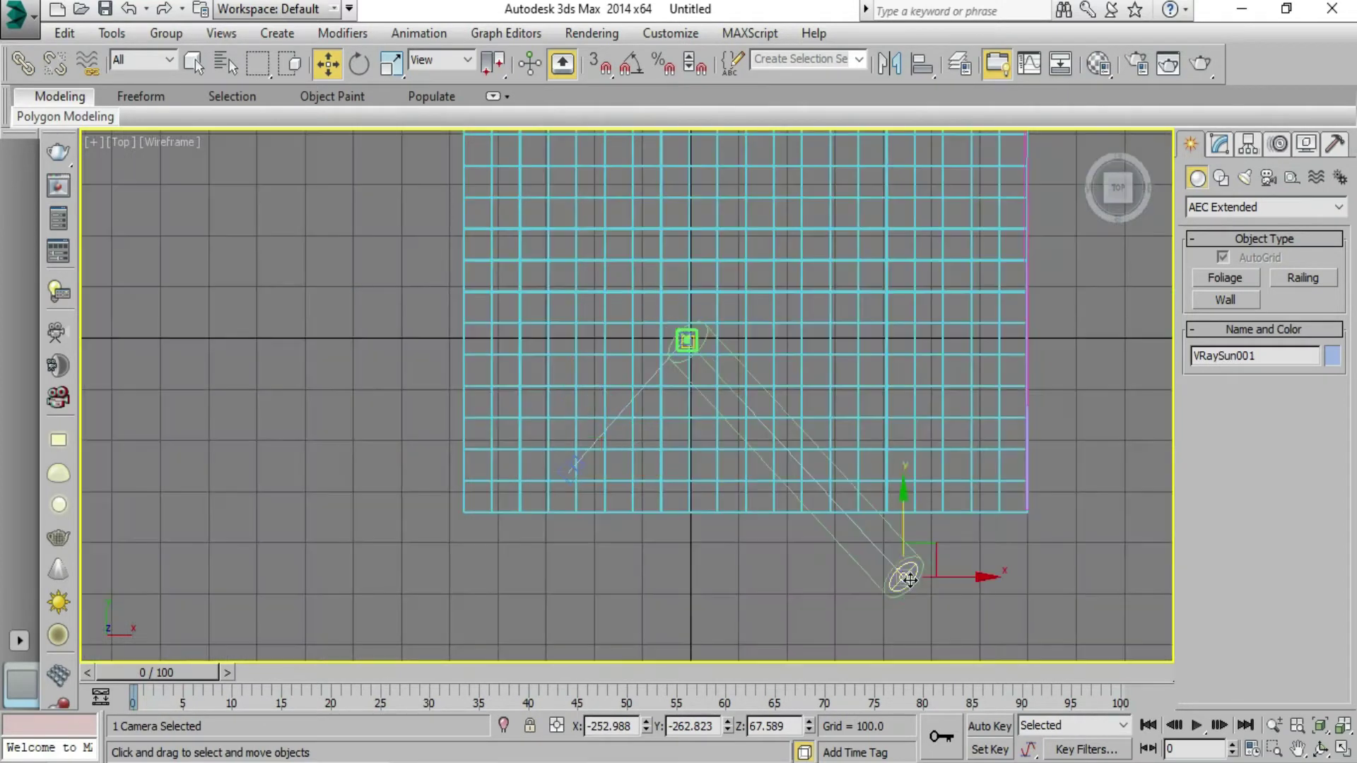
pyautogui.click(712, 497)
pyautogui.scroll(3, 682, 372)
# - Pan a maximised perspective view, then switch to the VRayCam001 camera view
pyautogui.hotkey('alt', 'w')
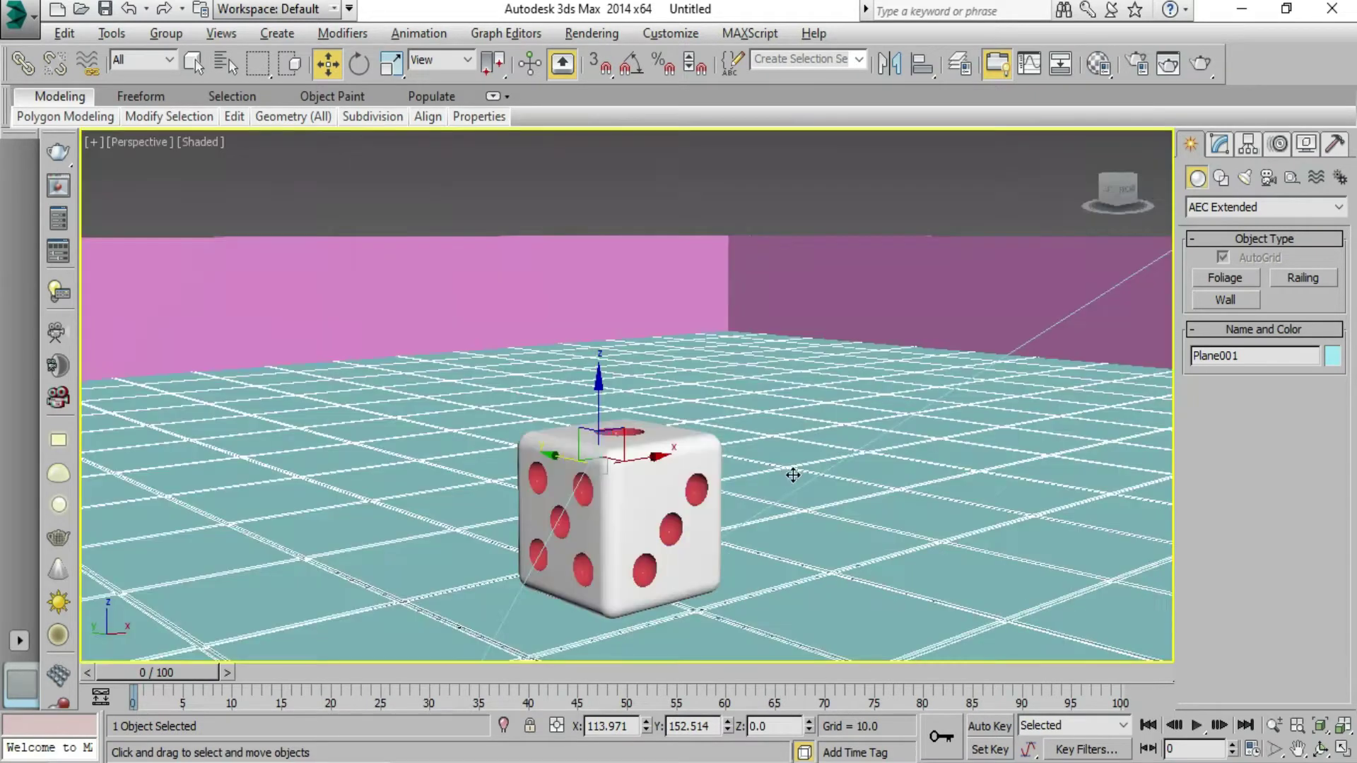
pyautogui.hotkey('alt', 'w')
pyautogui.moveTo(759, 574)
pyautogui.mouseDown(button='middle')
pyautogui.moveTo(834, 537)
pyautogui.moveTo(834, 569)
pyautogui.mouseUp(button='middle')
pyautogui.press('c')
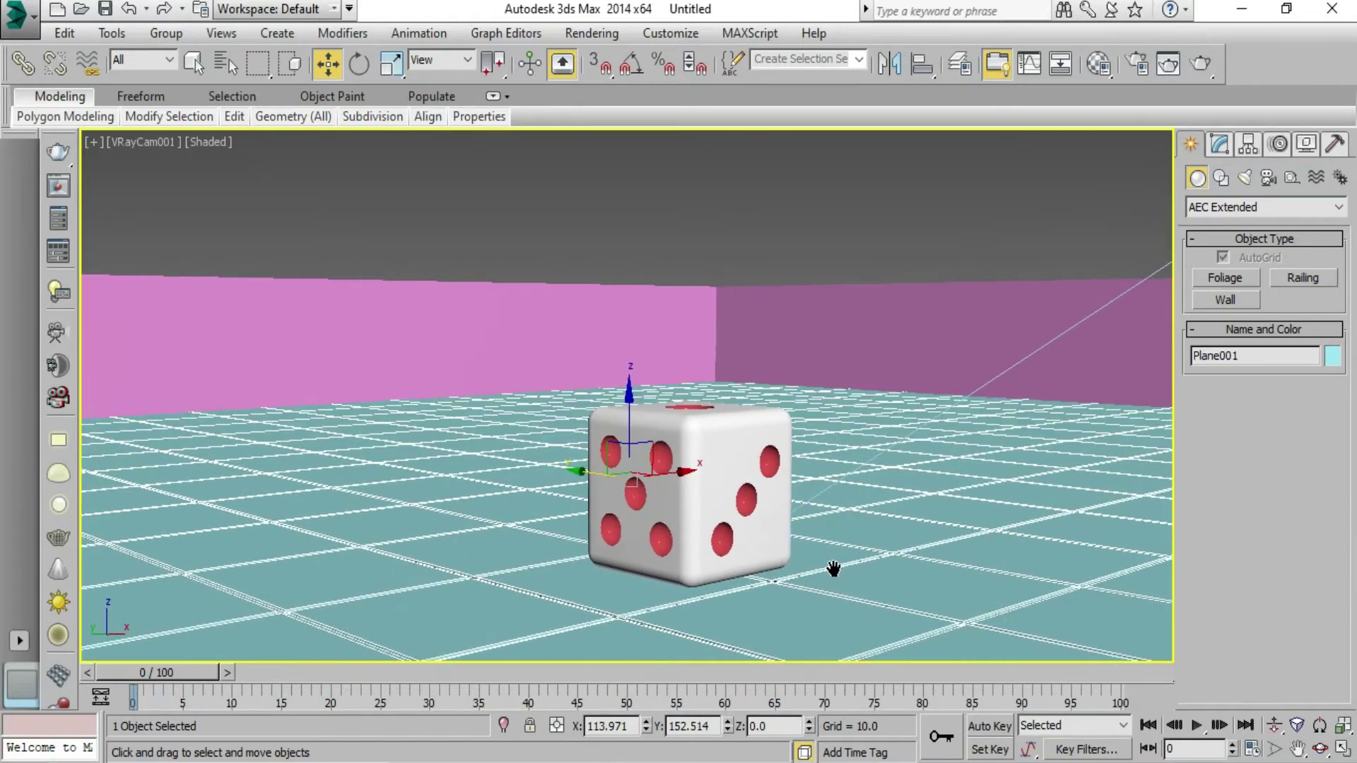
# - Show pink VRayMtl Material #3 (diffuse 210, 130, 220) in the Material Editor with an enlarged preview
pyautogui.press('m')
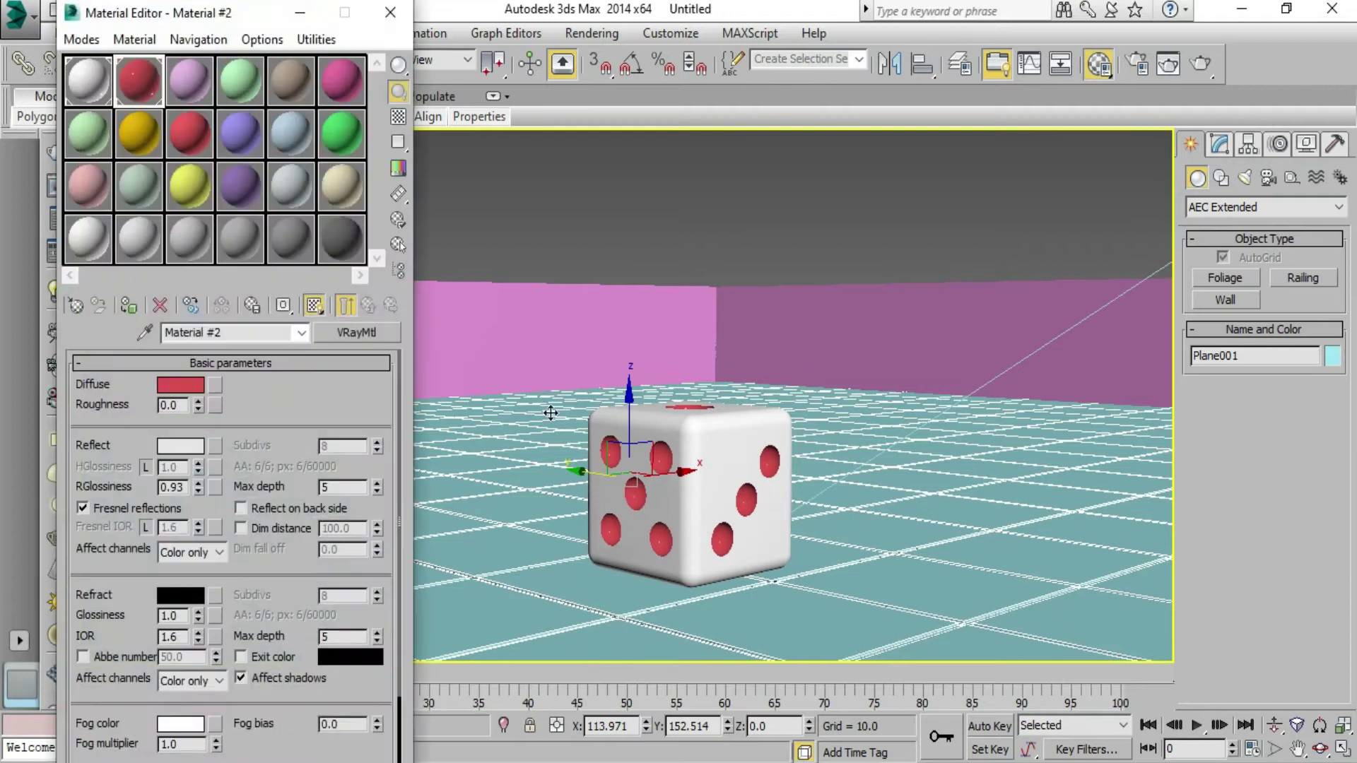
pyautogui.click(191, 84)
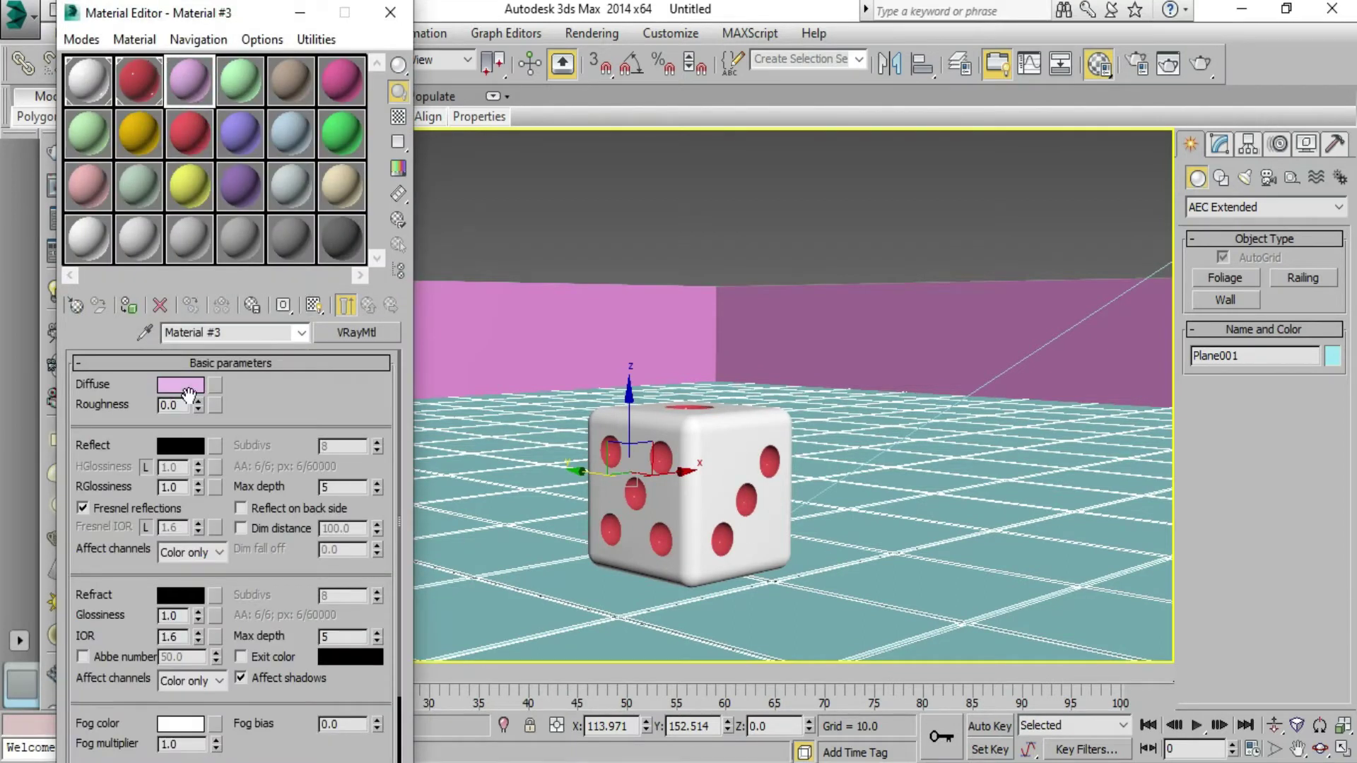
pyautogui.click(182, 387)
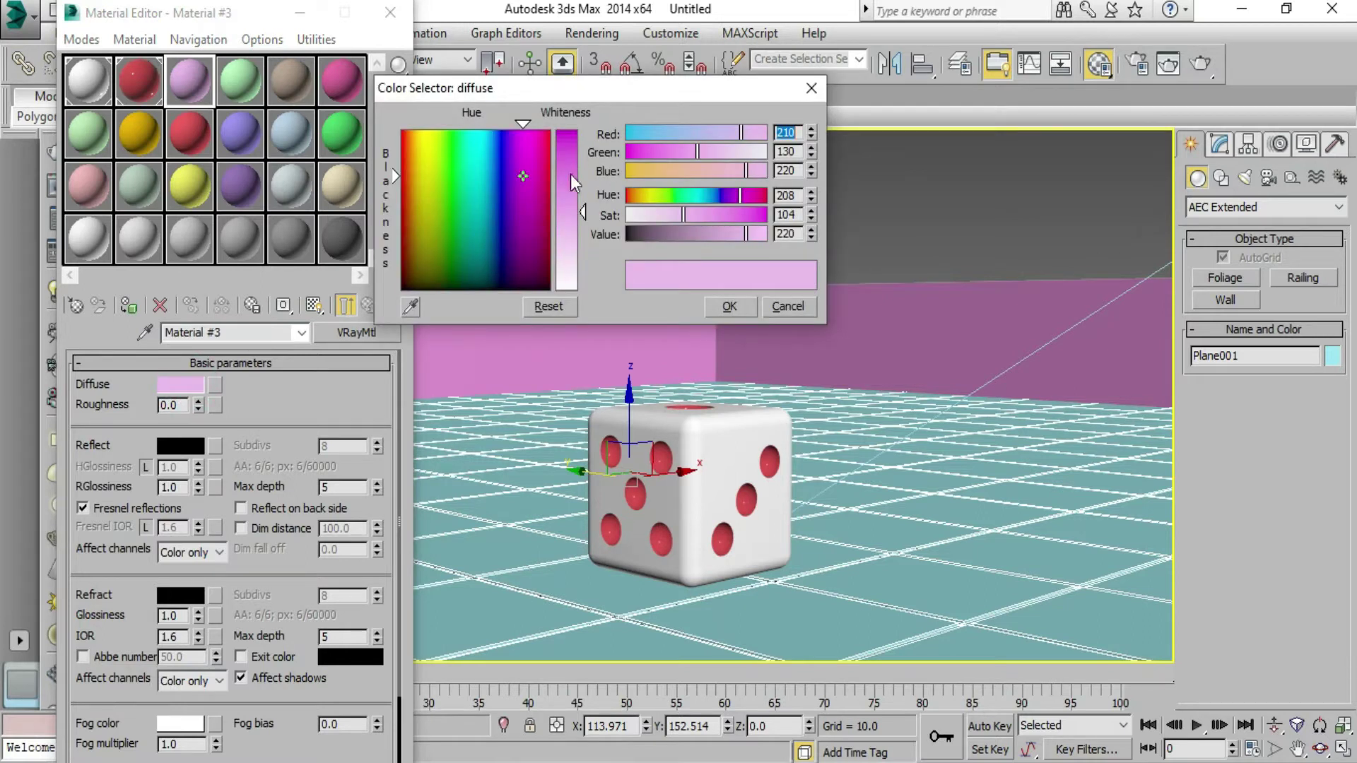
pyautogui.click(803, 83)
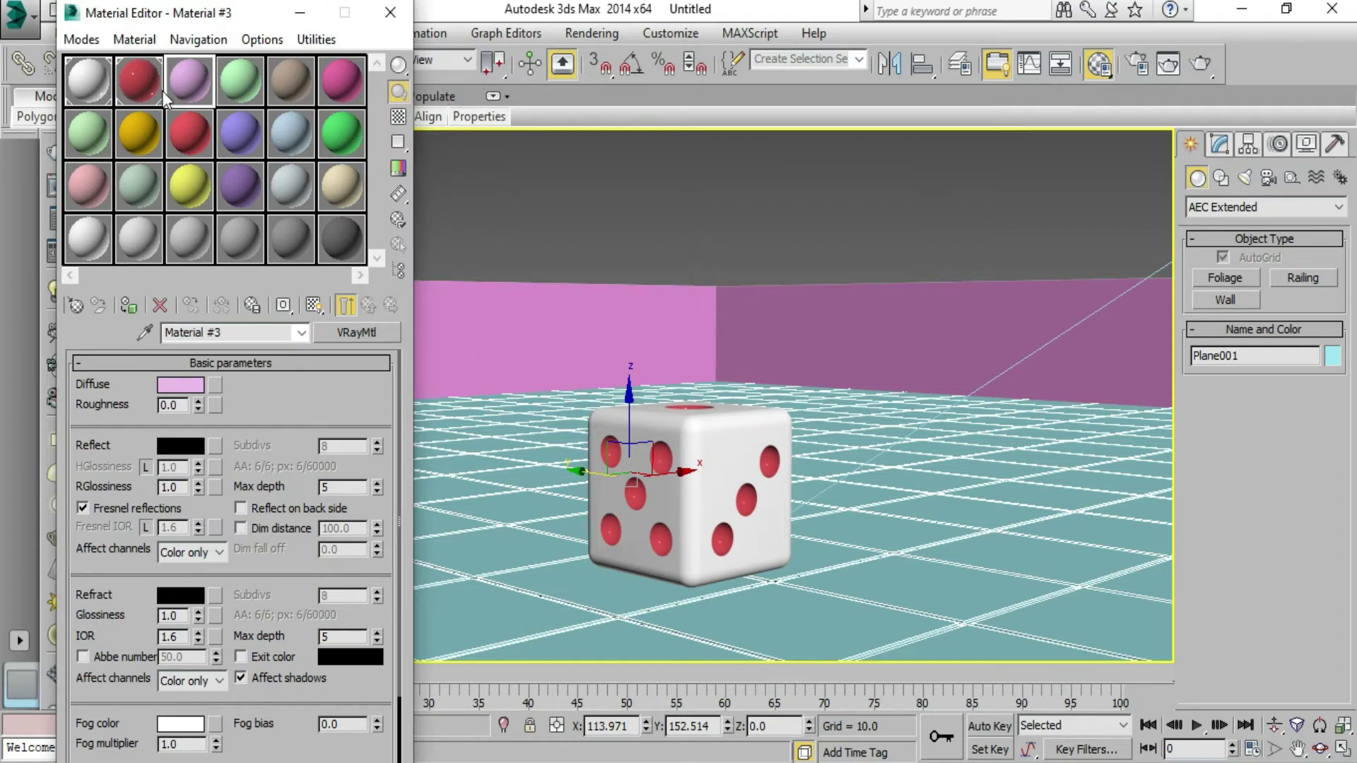
pyautogui.doubleClick(191, 82)
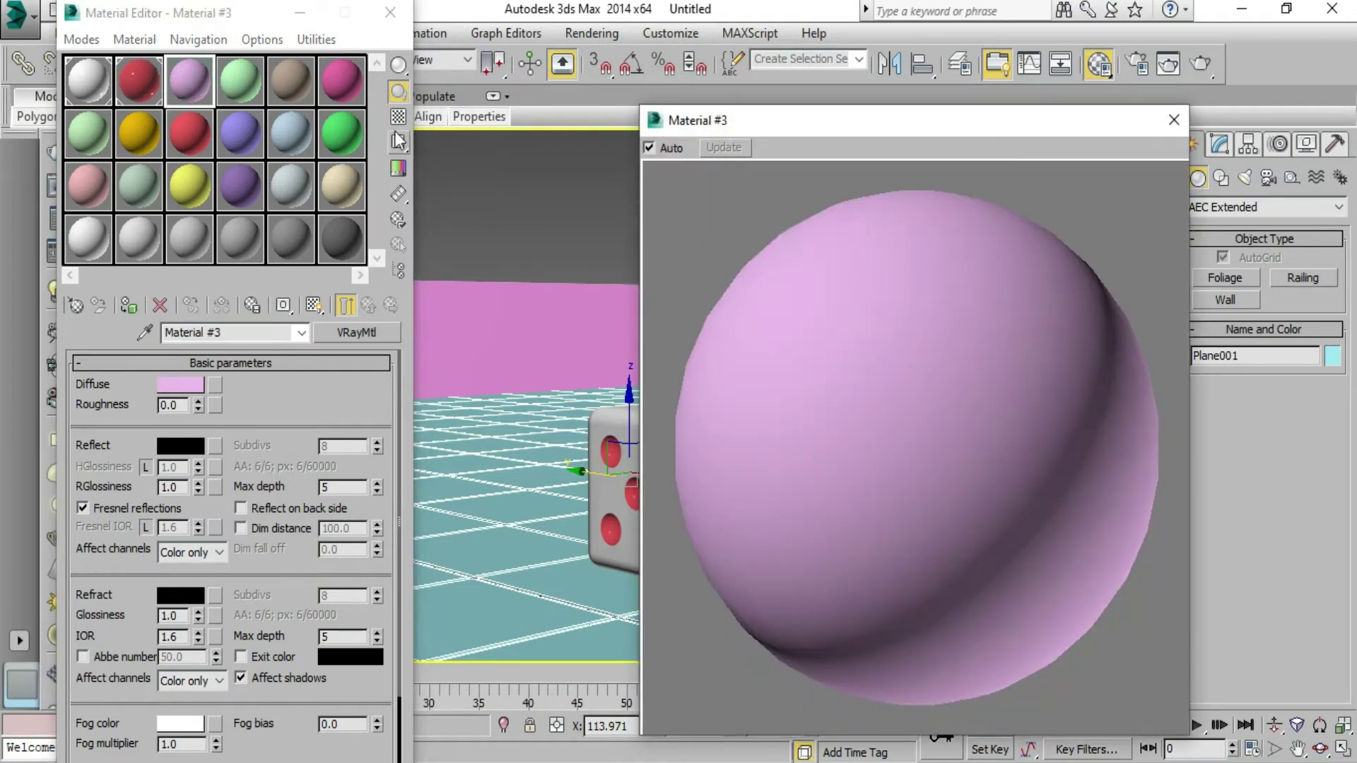
# - Turn on the checker preview background and set Material #3's diffuse to greyish brown 71, 55, 45
pyautogui.click(398, 117)
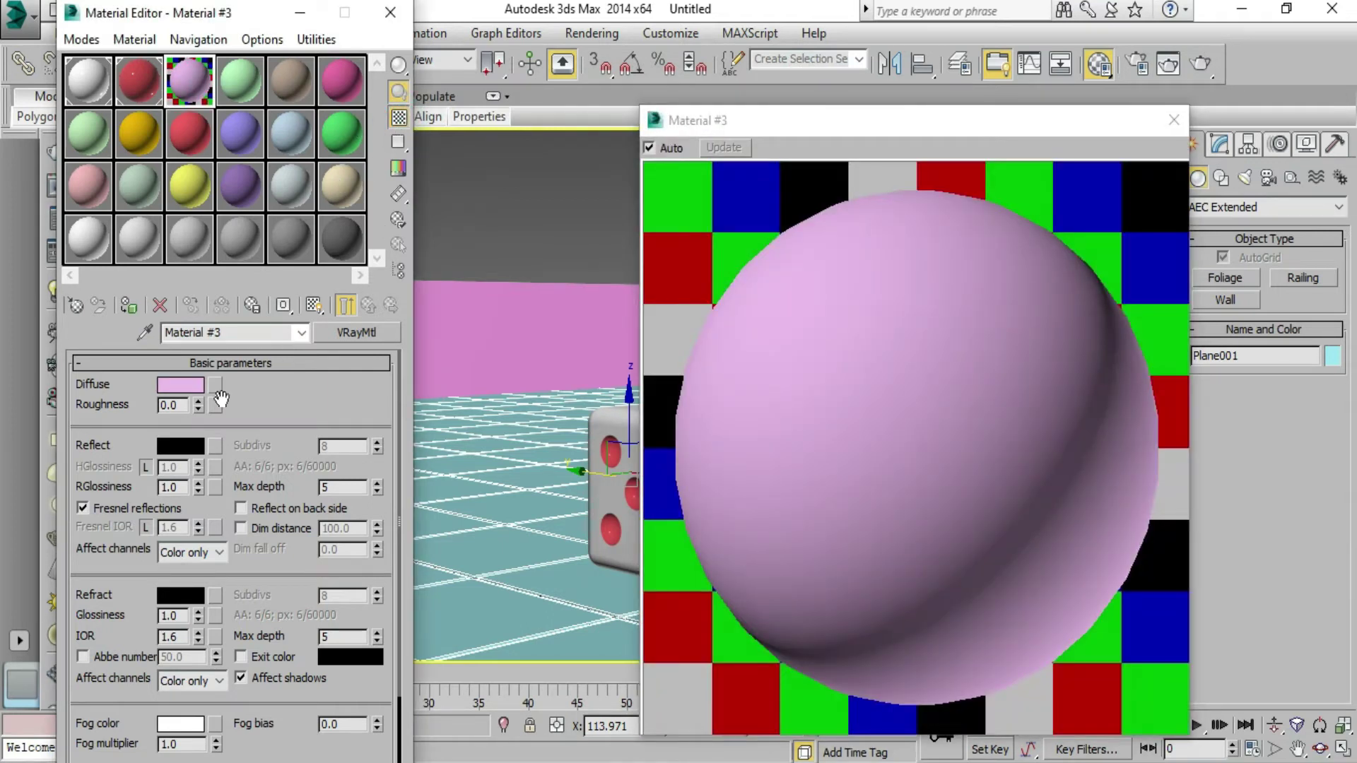
pyautogui.click(193, 385)
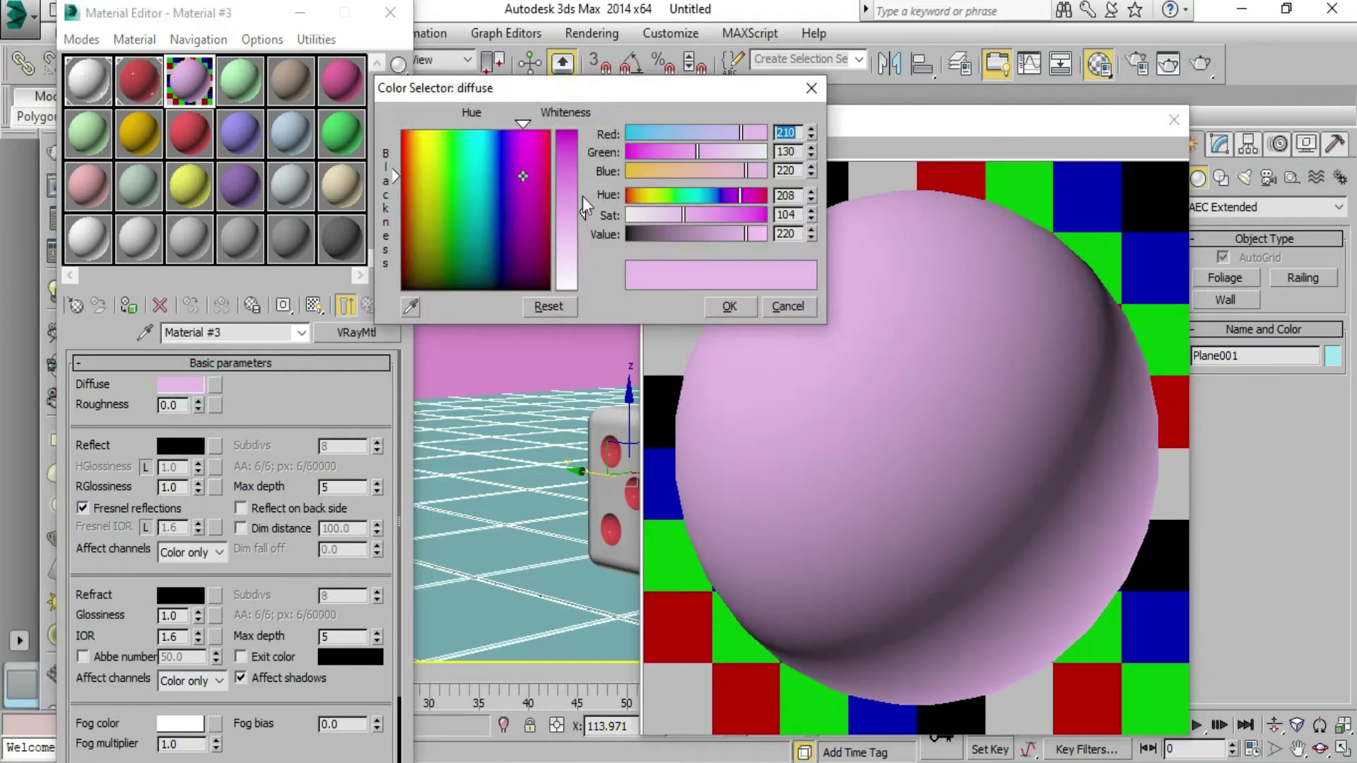
pyautogui.click(663, 235)
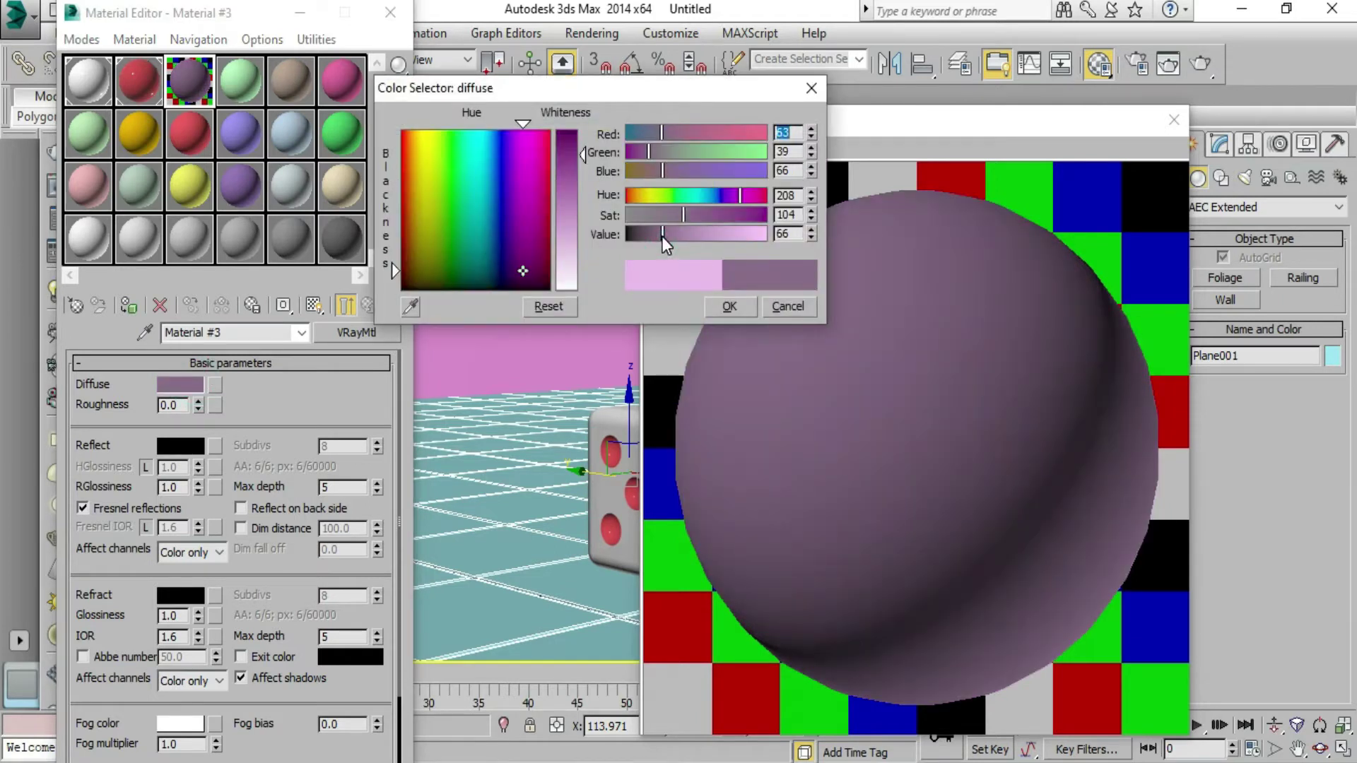
pyautogui.moveTo(661, 236); pyautogui.dragTo(649, 236)
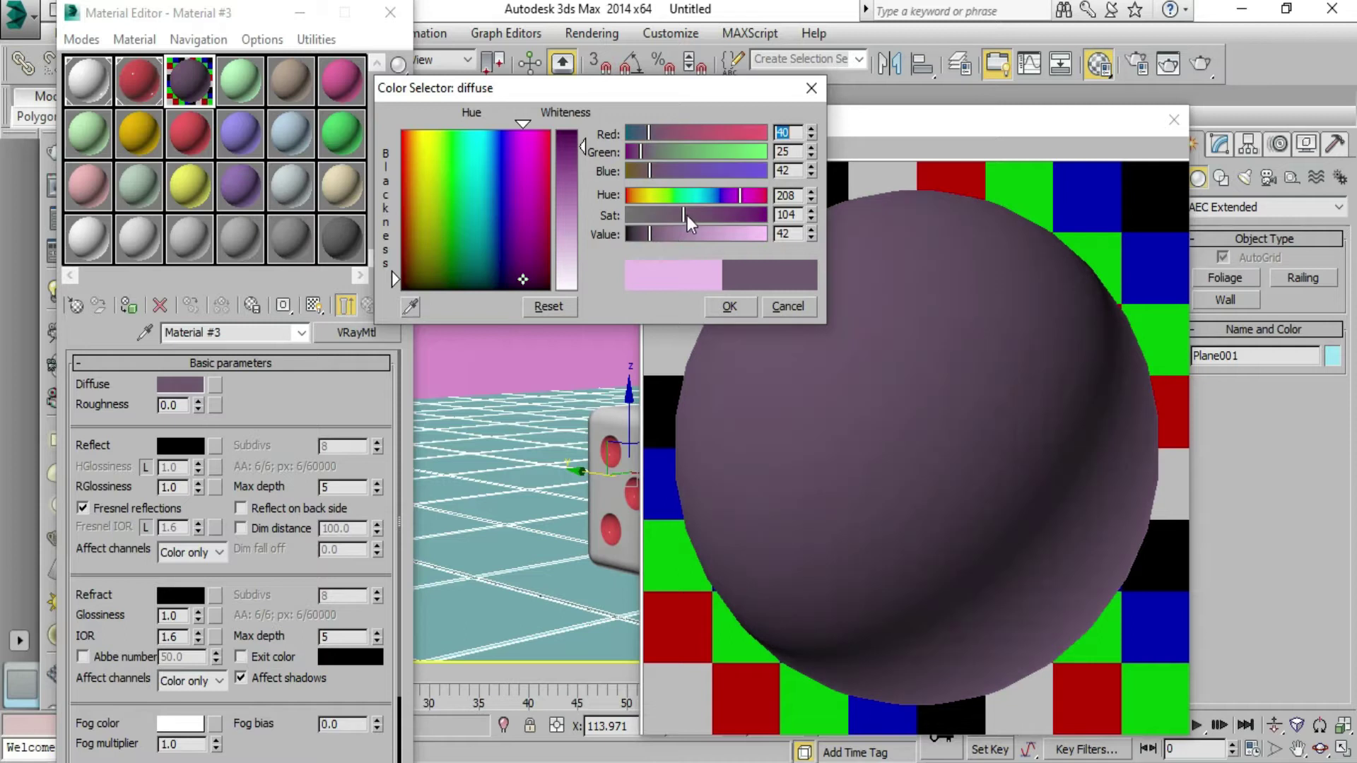
pyautogui.moveTo(522, 275)
pyautogui.mouseDown()
pyautogui.moveTo(411, 261)
pyautogui.moveTo(416, 281)
pyautogui.mouseUp()
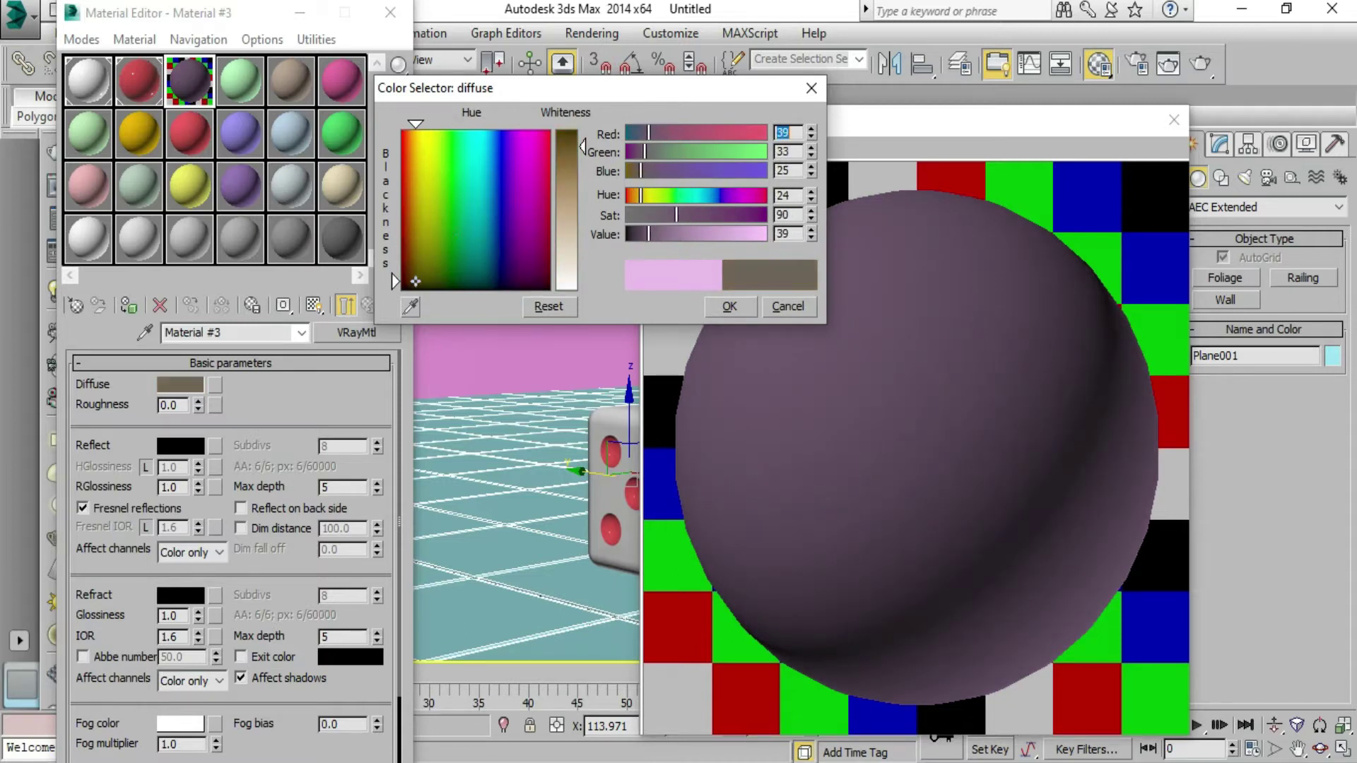
pyautogui.moveTo(583, 147); pyautogui.dragTo(580, 195)
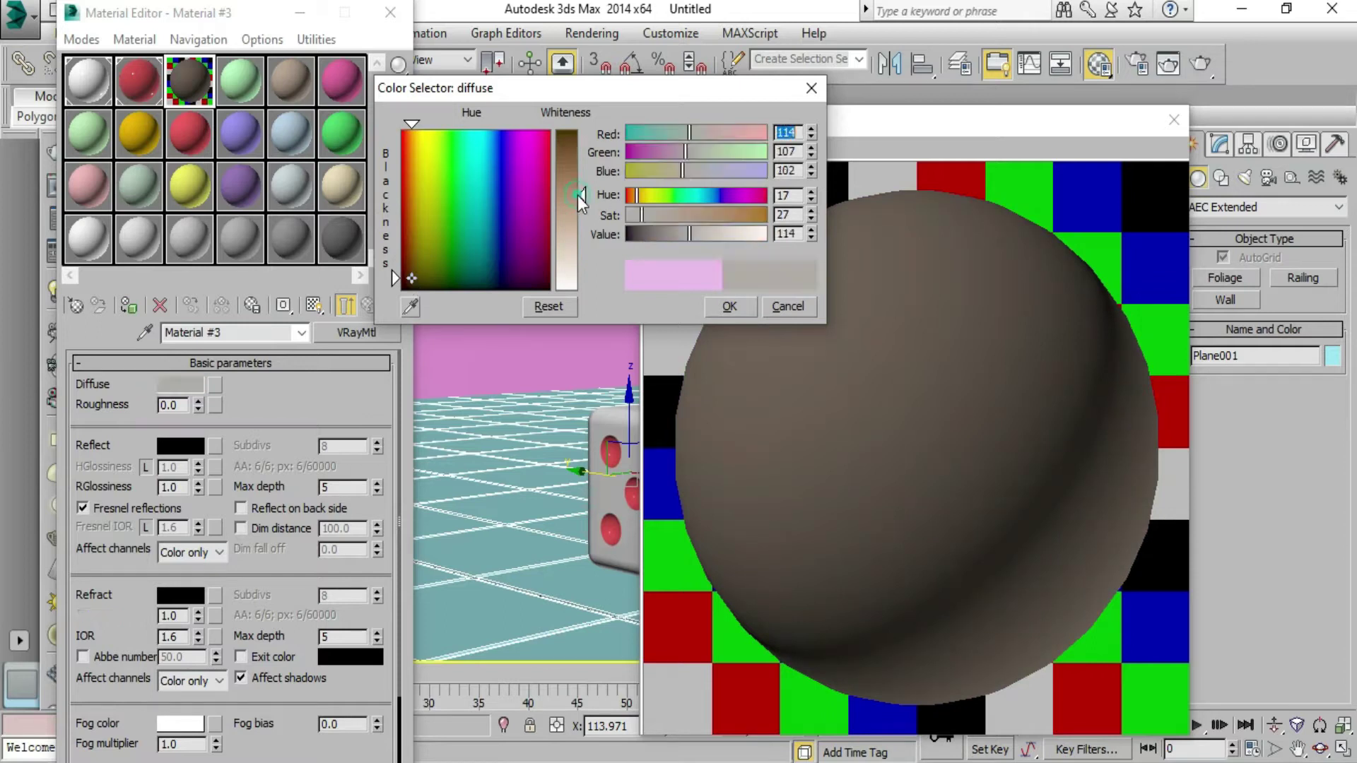
pyautogui.moveTo(579, 199); pyautogui.dragTo(580, 169)
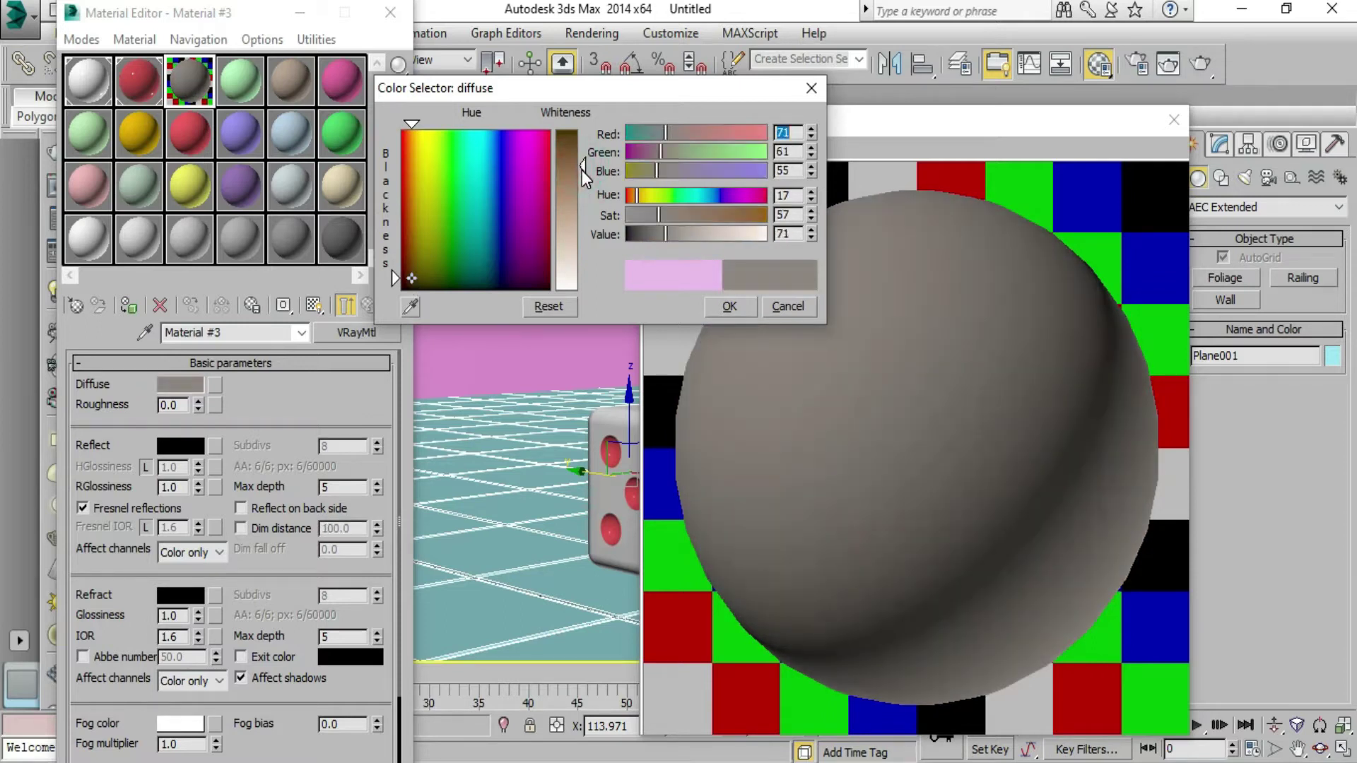
pyautogui.moveTo(658, 215)
pyautogui.mouseDown()
pyautogui.moveTo(725, 218)
pyautogui.moveTo(696, 219)
pyautogui.mouseUp()
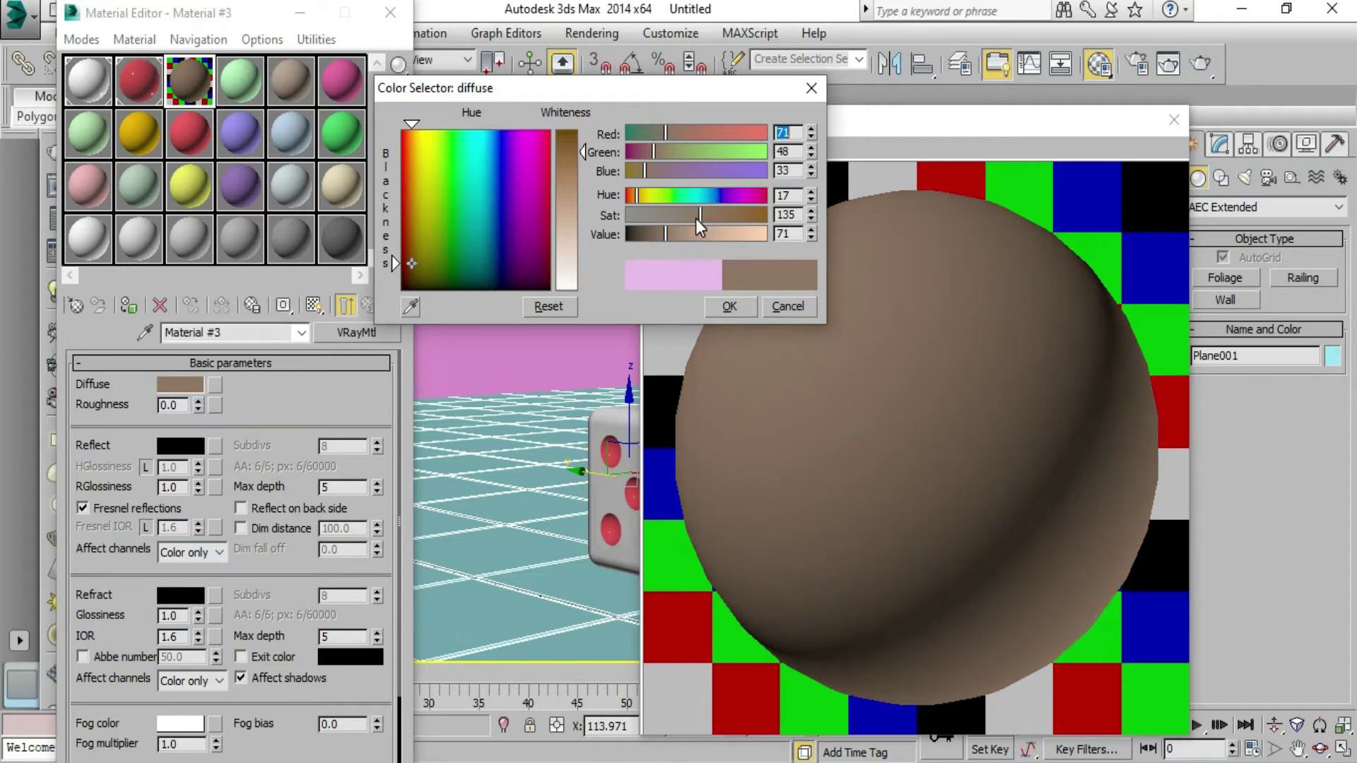
pyautogui.click(685, 216)
pyautogui.click(682, 216)
pyautogui.click(681, 214)
pyautogui.click(679, 216)
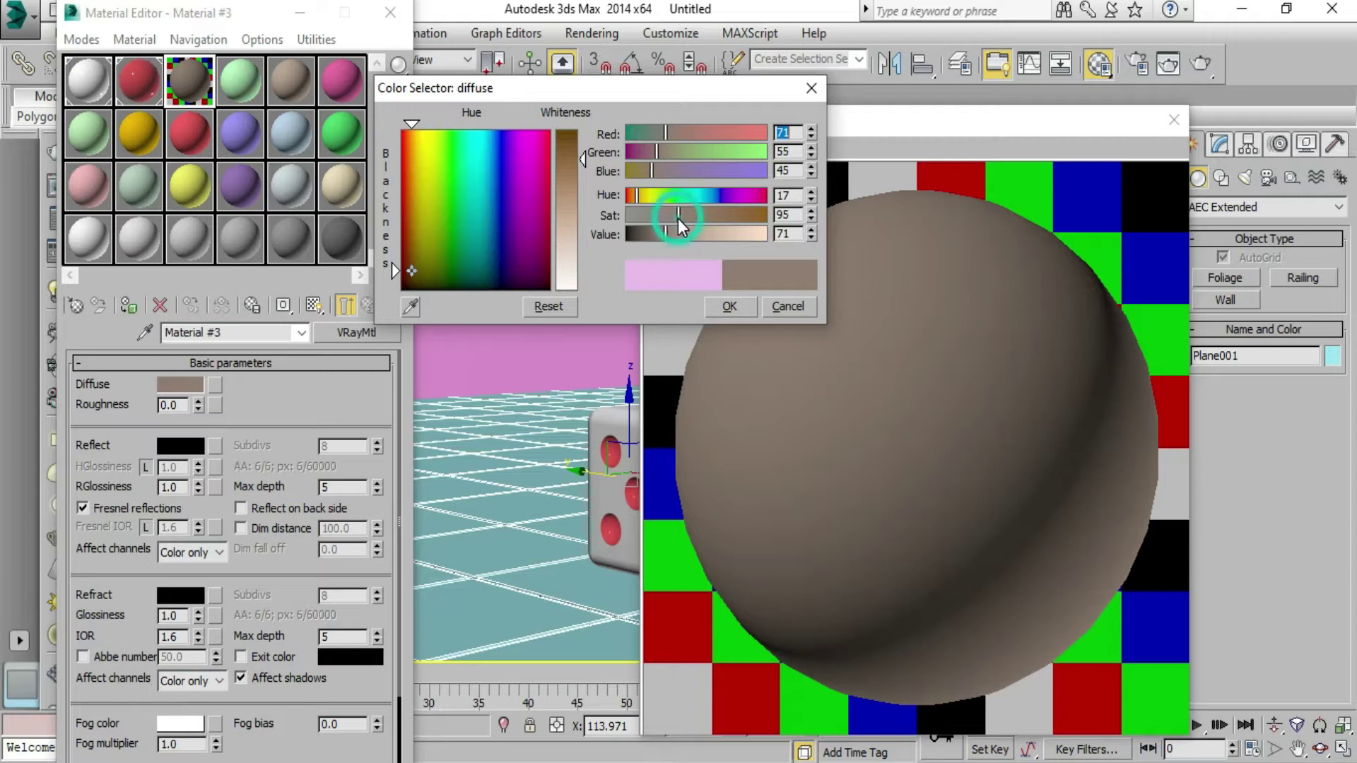
pyautogui.click(744, 299)
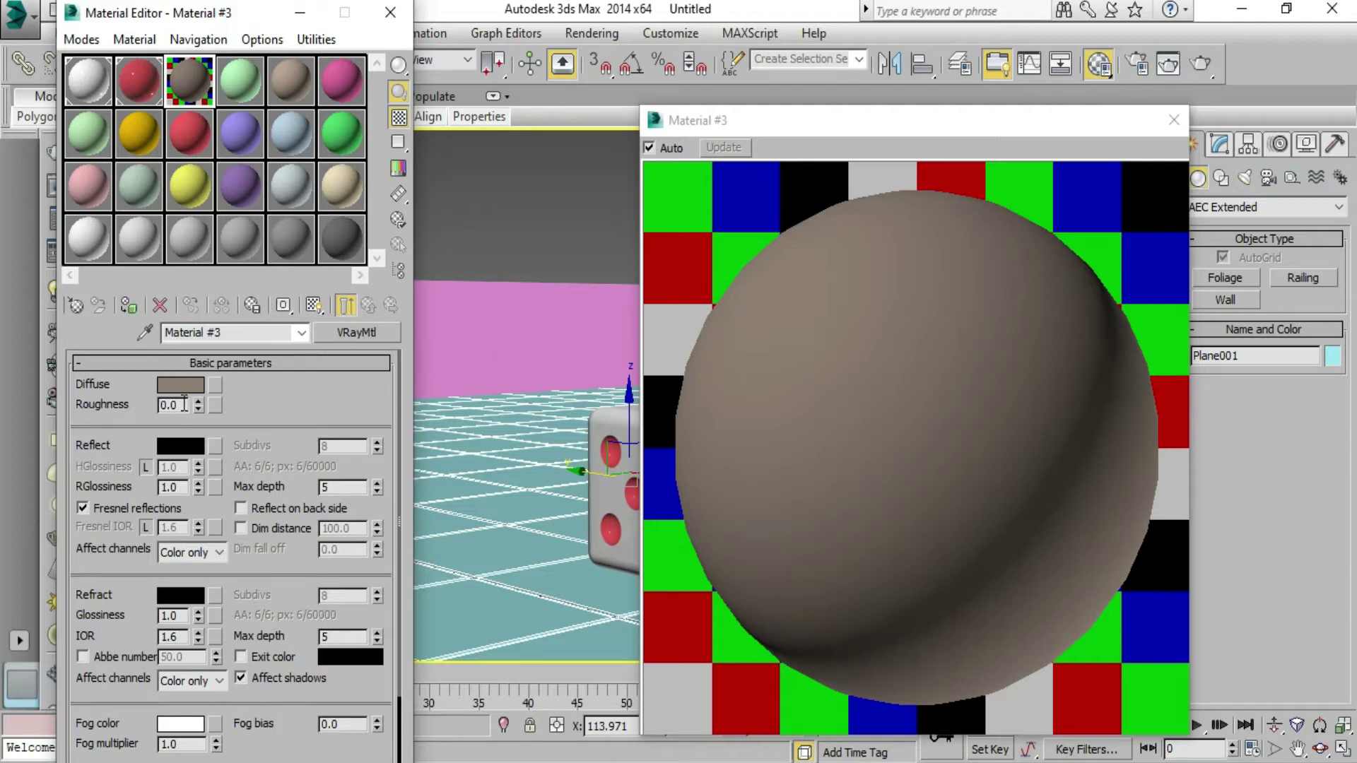
# - Give Material #3 a light grey reflect colour and 0.9 reflection glossiness
pyautogui.click(188, 447)
pyautogui.moveTo(580, 212); pyautogui.dragTo(581, 284)
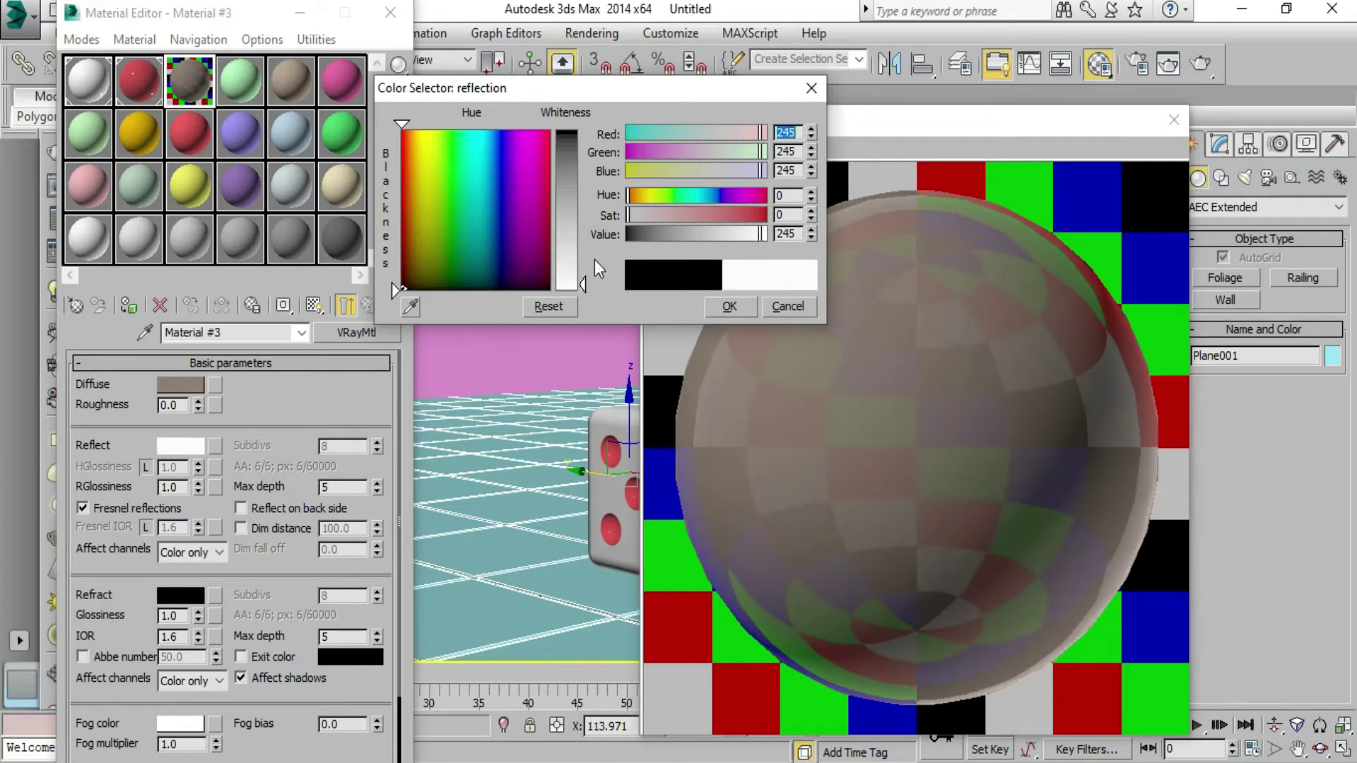
pyautogui.click(726, 310)
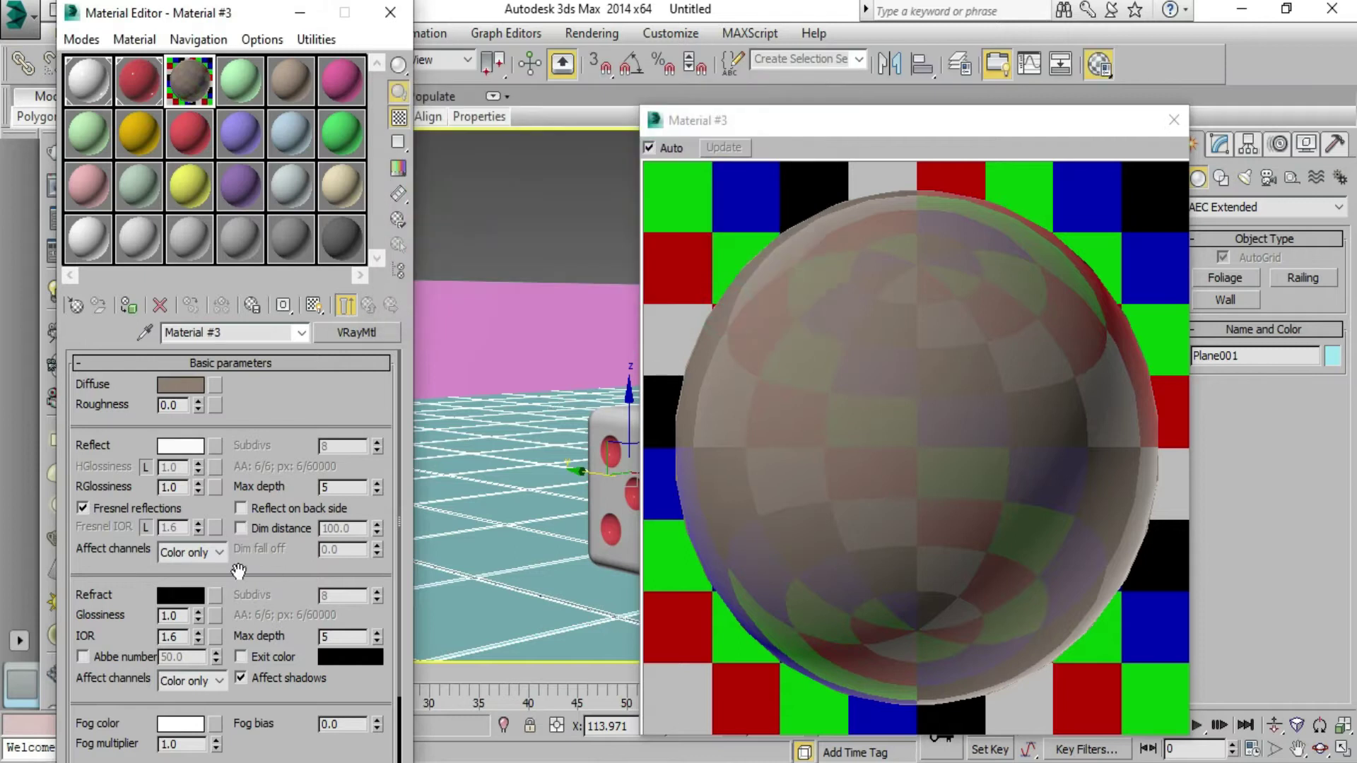
pyautogui.click(198, 491)
pyautogui.click(198, 492)
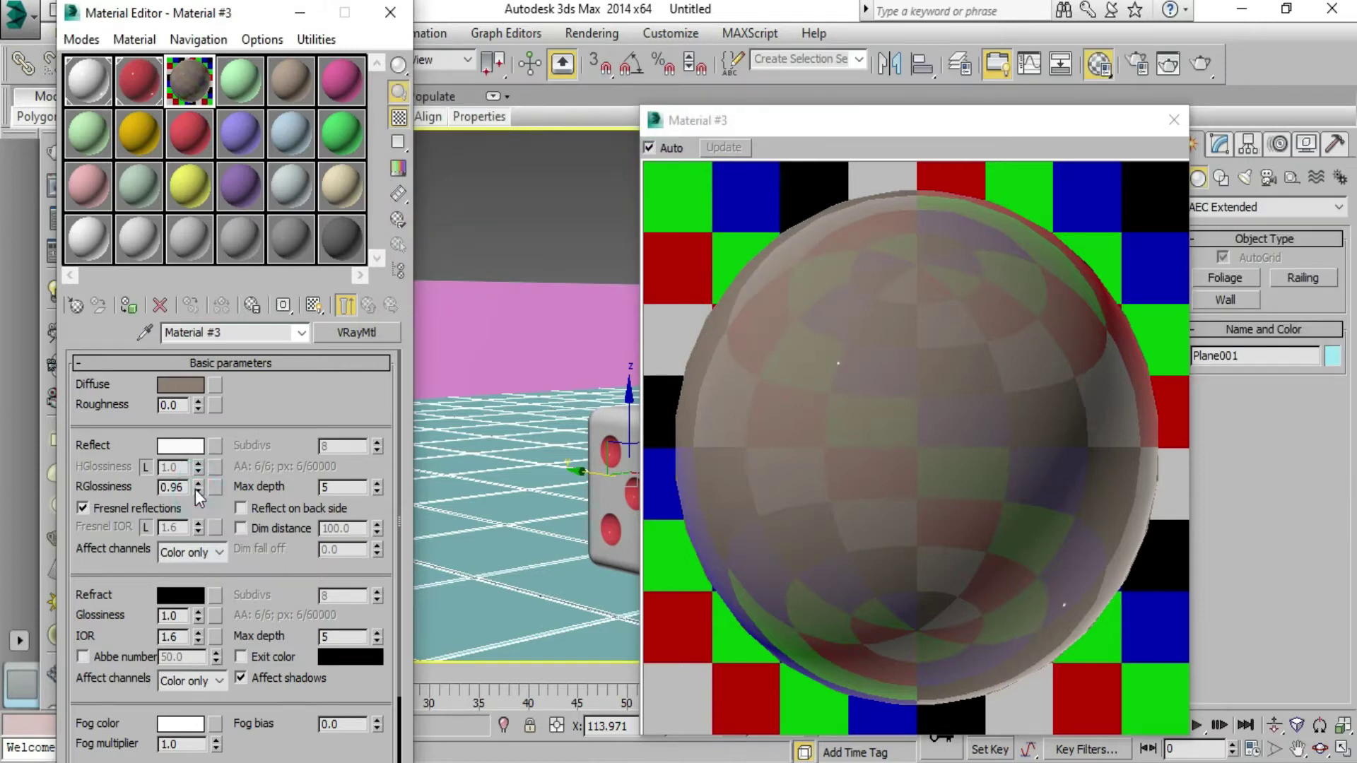
pyautogui.click(198, 491)
pyautogui.click(198, 491)
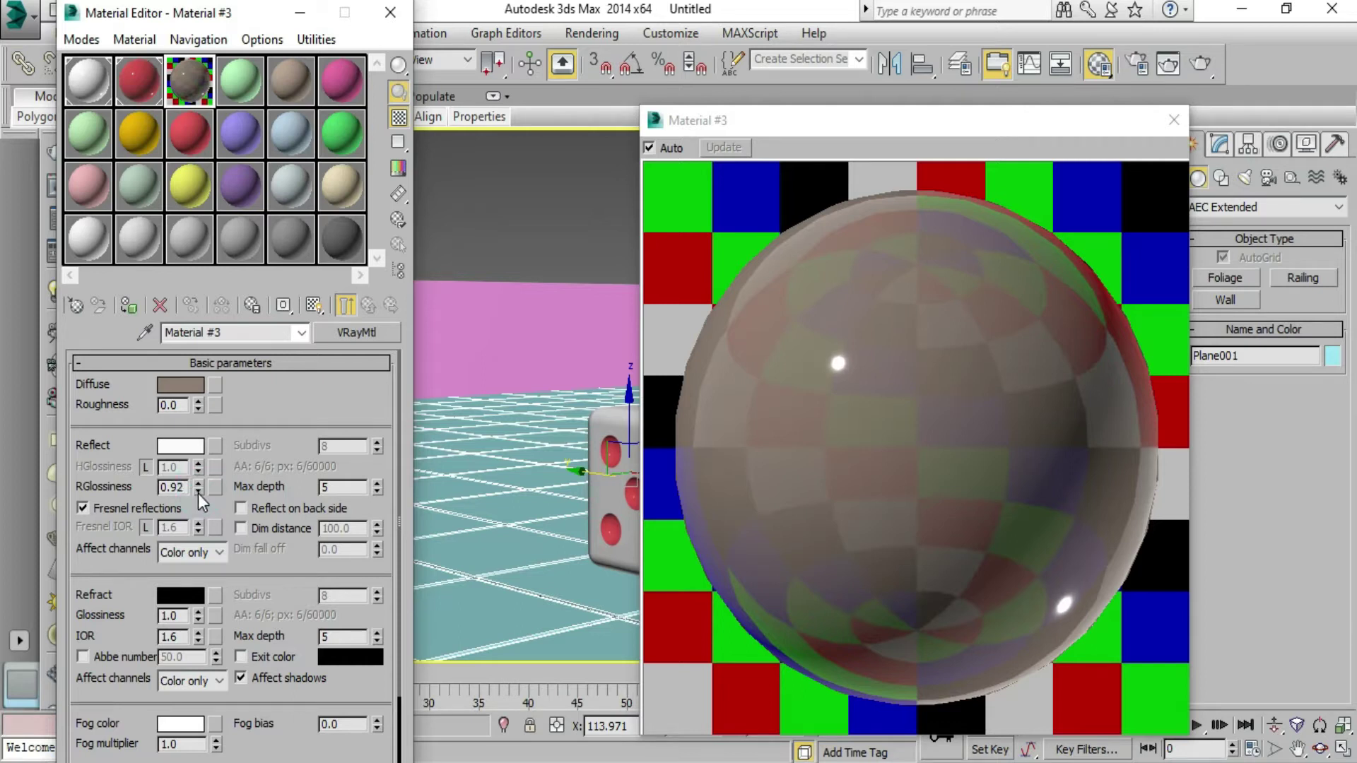
pyautogui.click(198, 492)
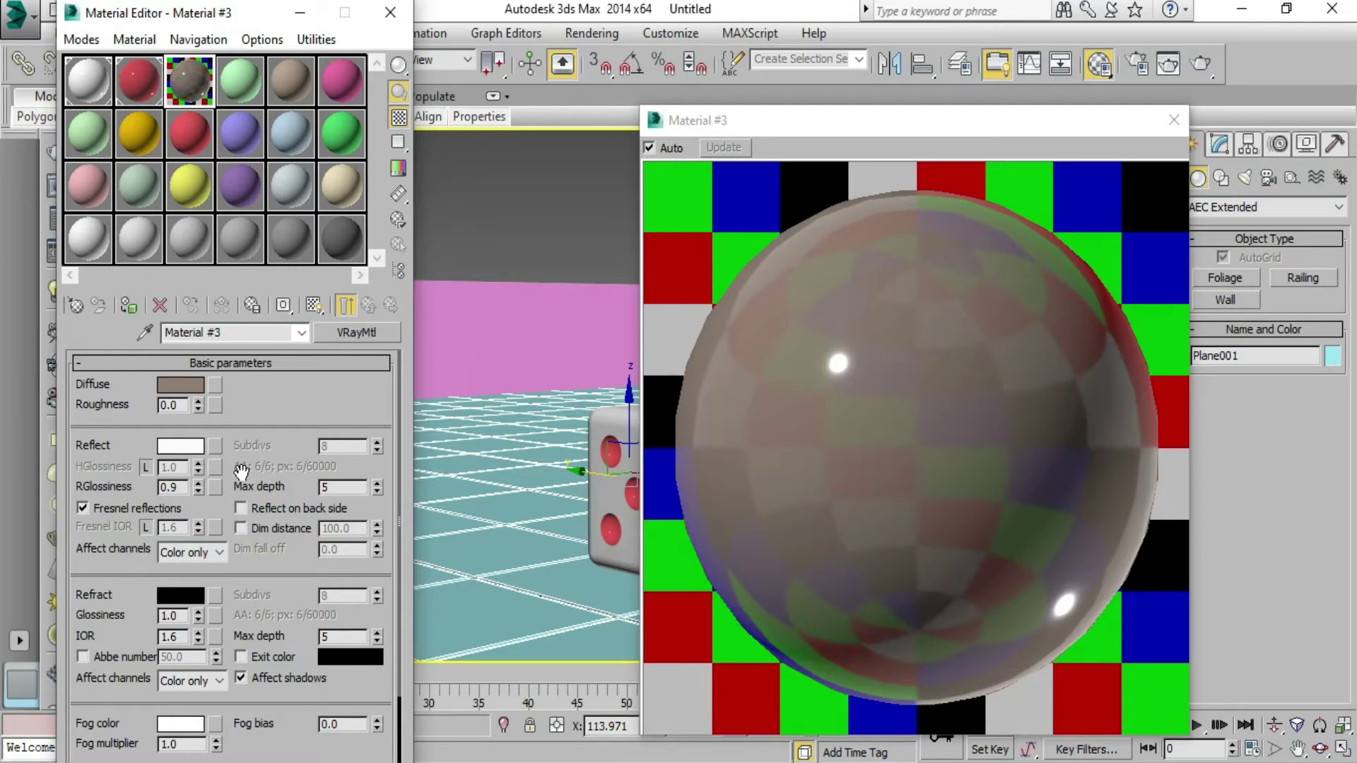
# - Assign Material #3 to the floor, show it shaded in the viewport, and close the editor
pyautogui.click(1173, 119)
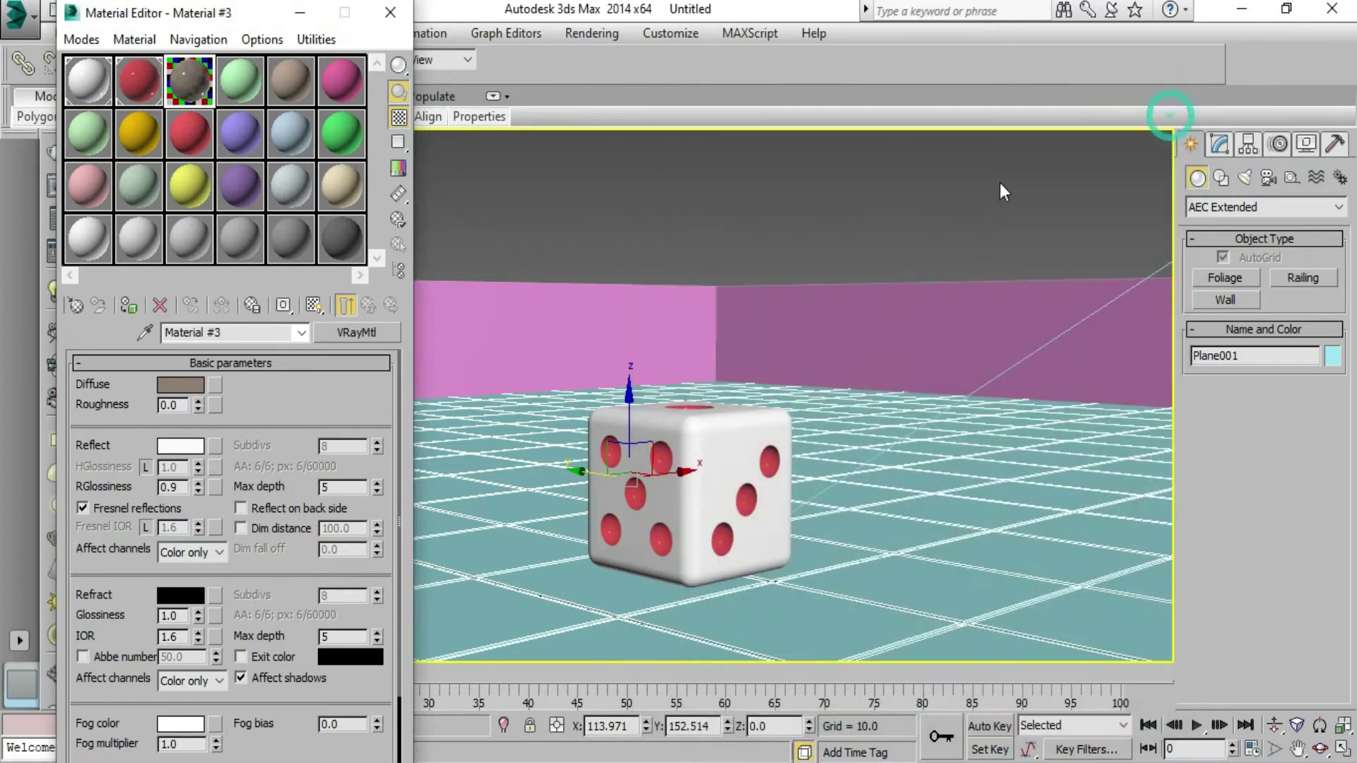
pyautogui.click(125, 314)
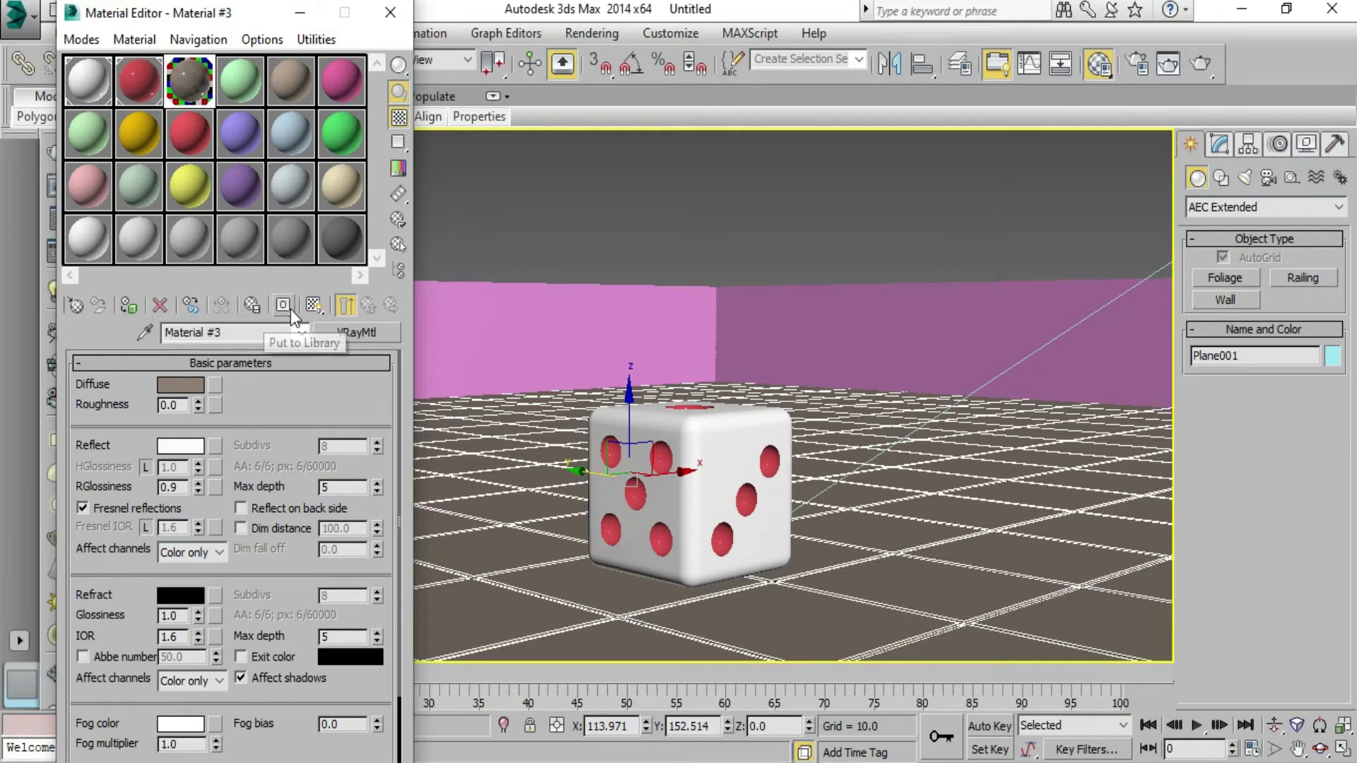
pyautogui.click(314, 305)
pyautogui.click(390, 12)
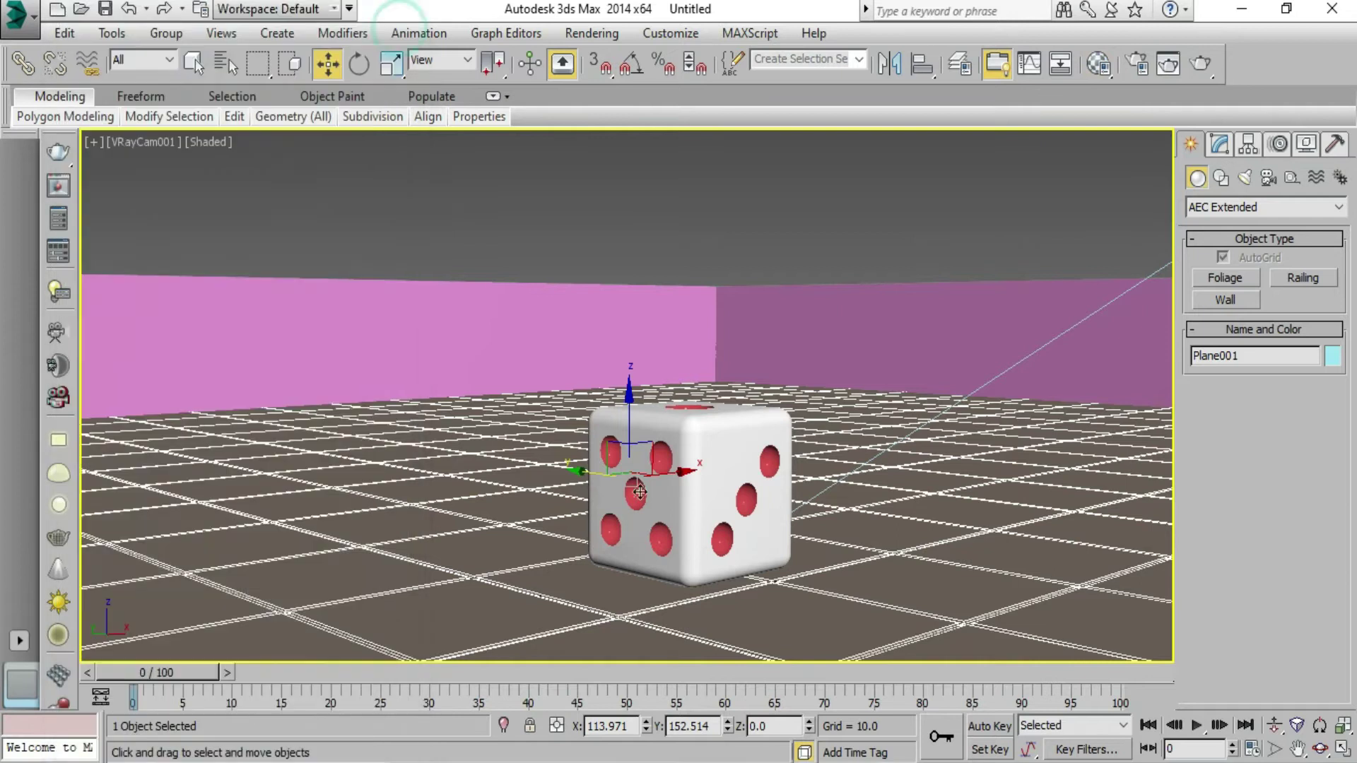
# - Set the render output to 2000 × 1125 with the image aspect locked at 16:9
pyautogui.click(596, 32)
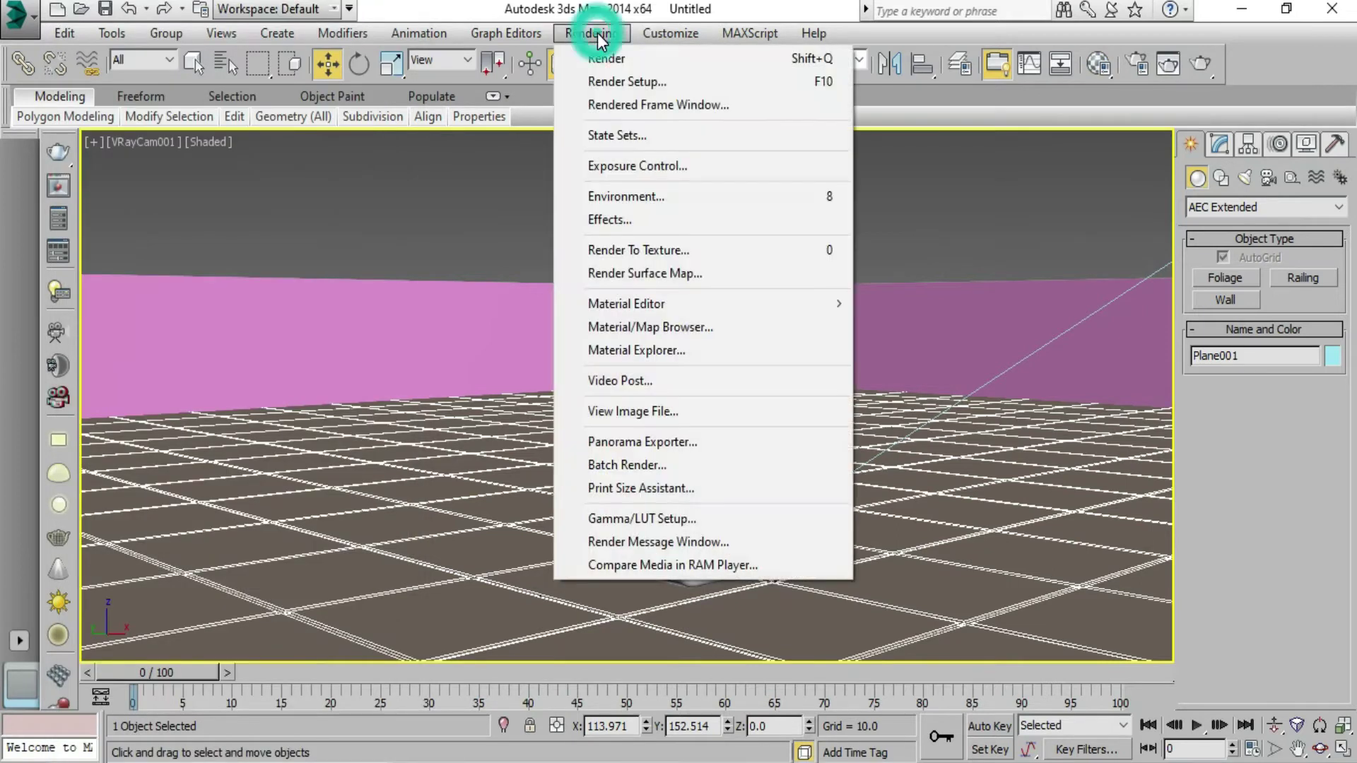
pyautogui.click(622, 82)
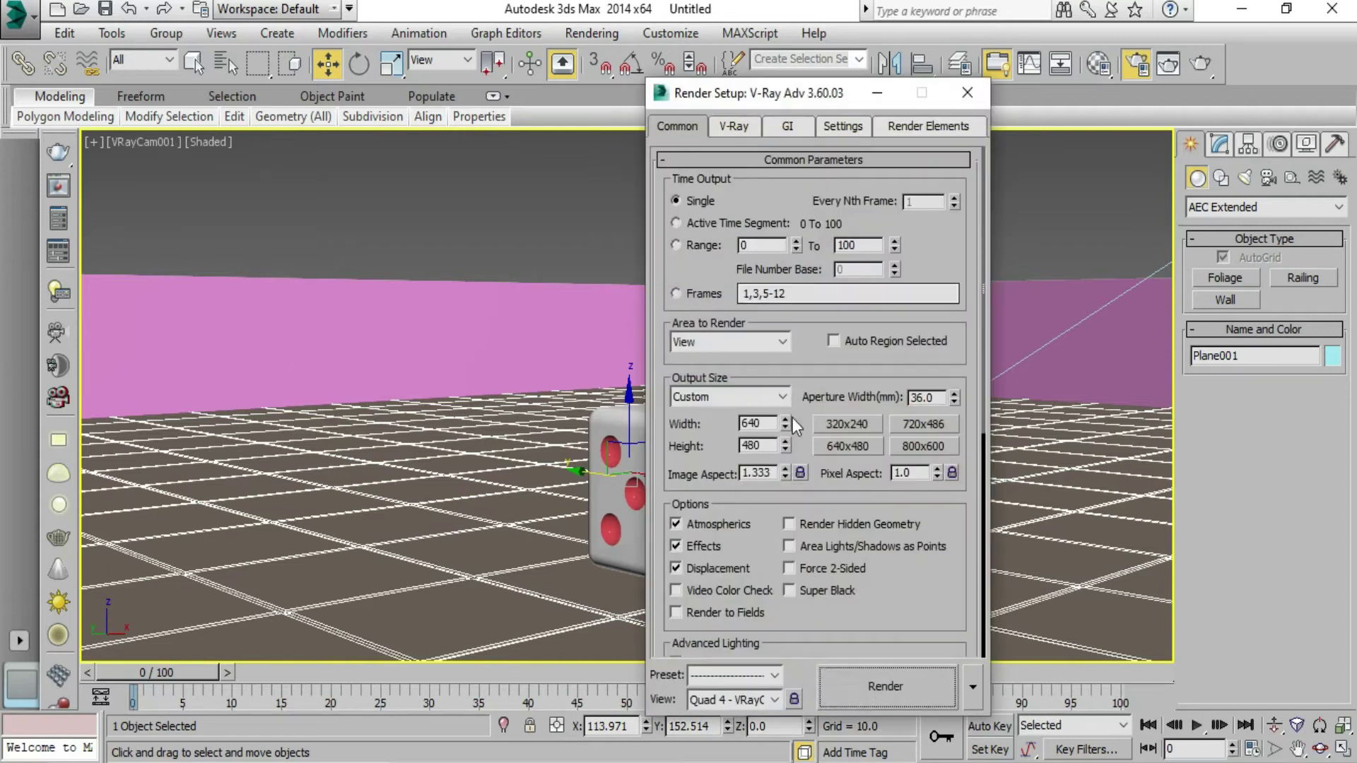
pyautogui.doubleClick(769, 423)
pyautogui.write('16')
pyautogui.press('Tab')
pyautogui.write('9')
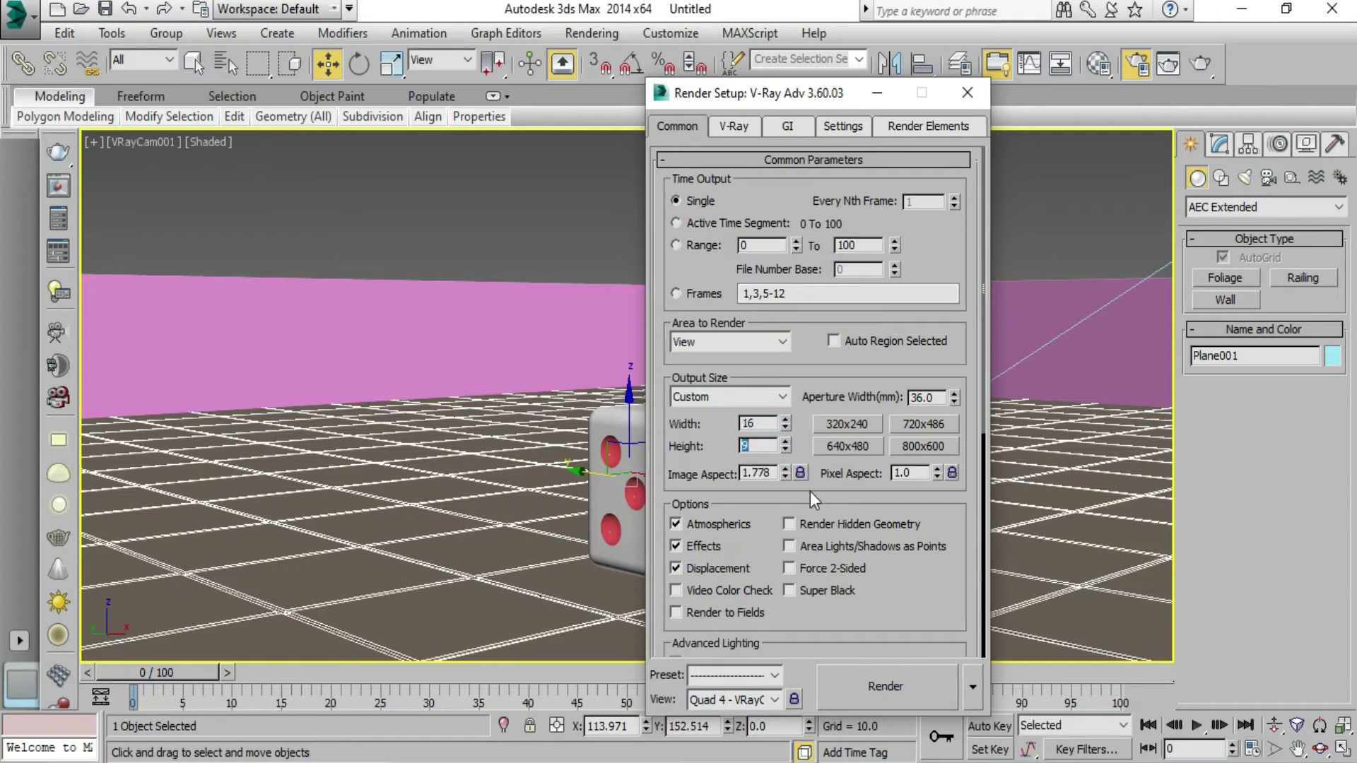
pyautogui.click(802, 472)
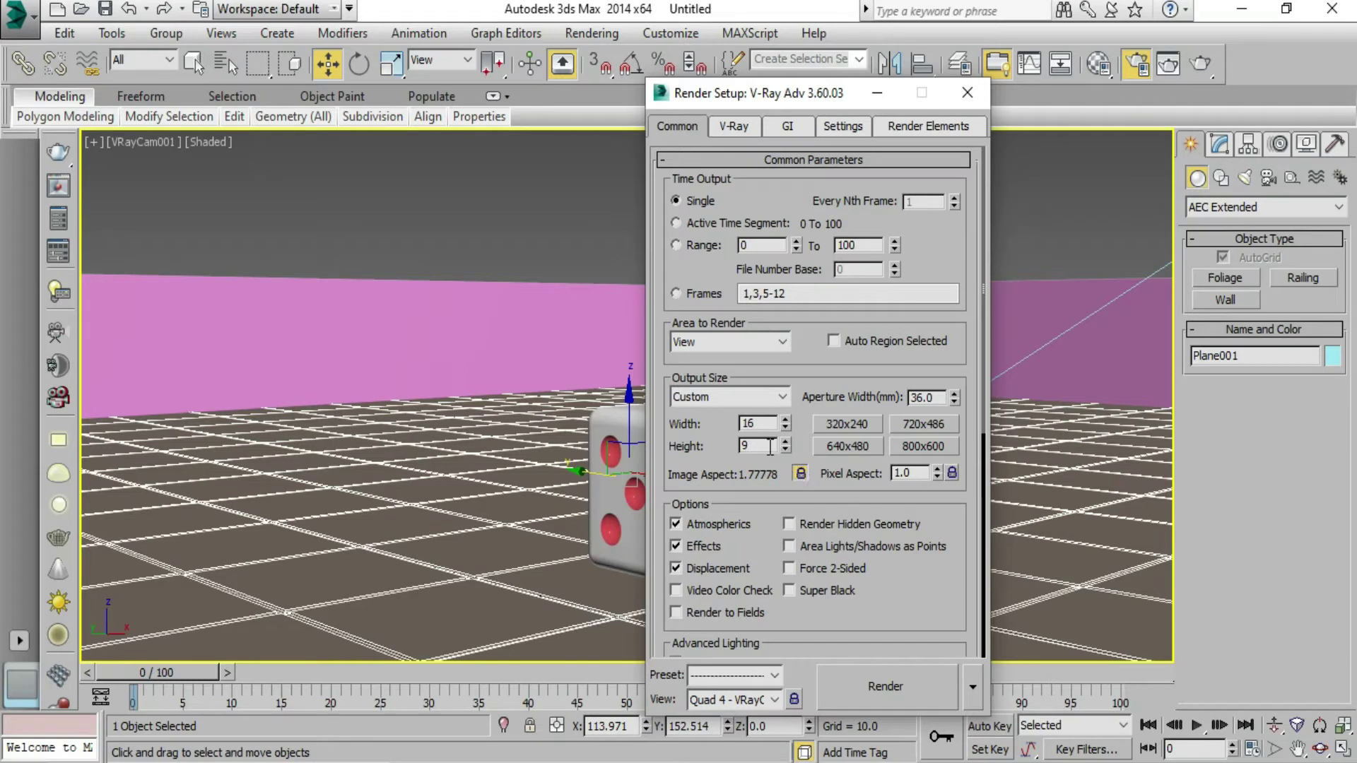
pyautogui.doubleClick(755, 423)
pyautogui.write('200')
pyautogui.write('0')
pyautogui.press('Return')
pyautogui.click(968, 93)
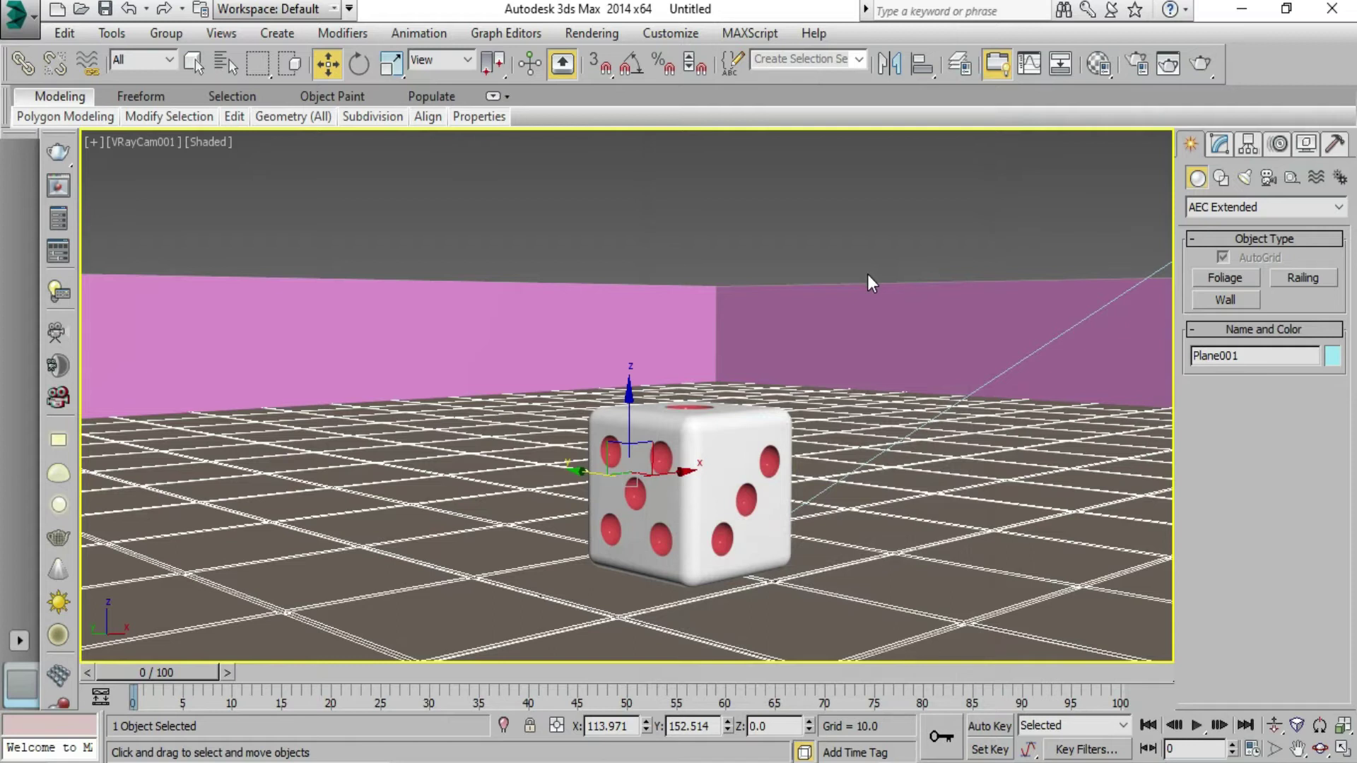
# - Show the safe frame, recentre the die in the camera view, render a test, then select the back wall
pyautogui.hotkey('shift', 'f')
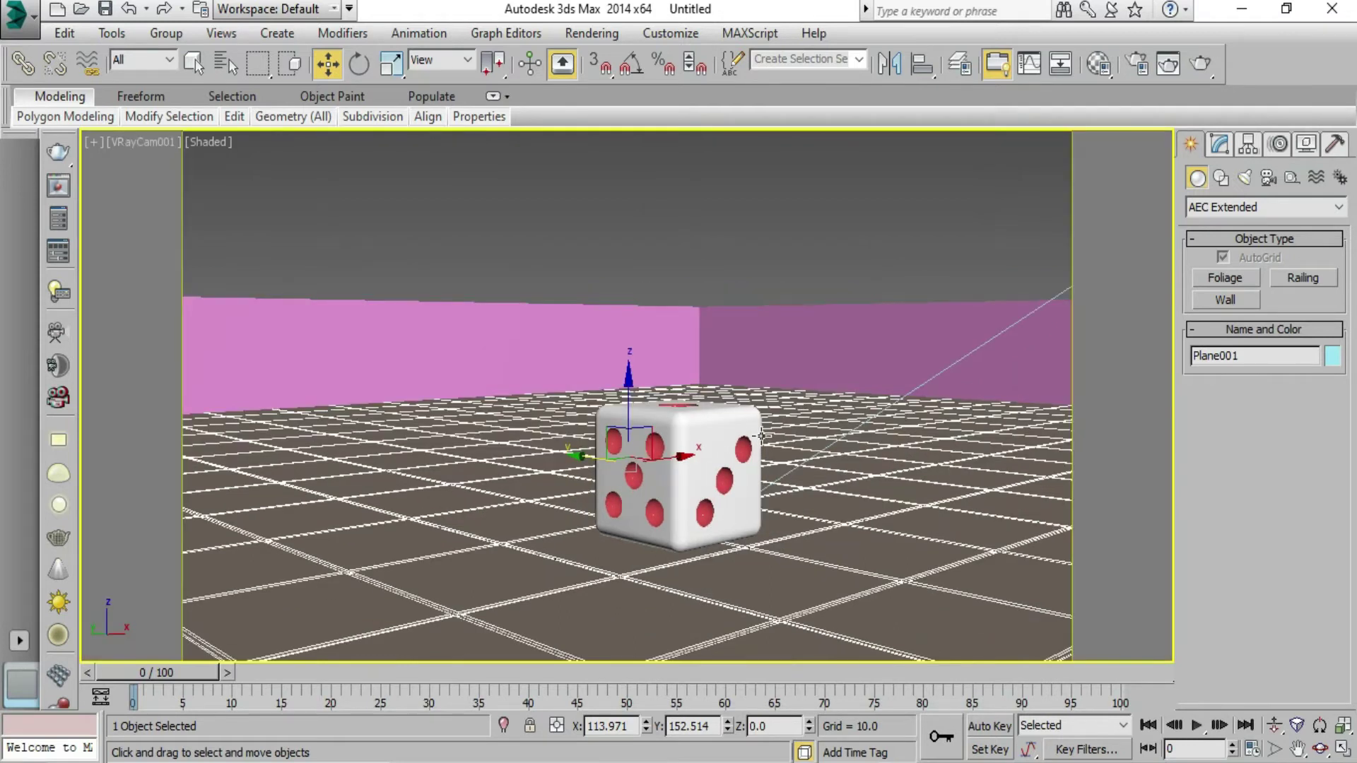
pyautogui.moveTo(764, 492); pyautogui.dragTo(726, 502, button='middle')
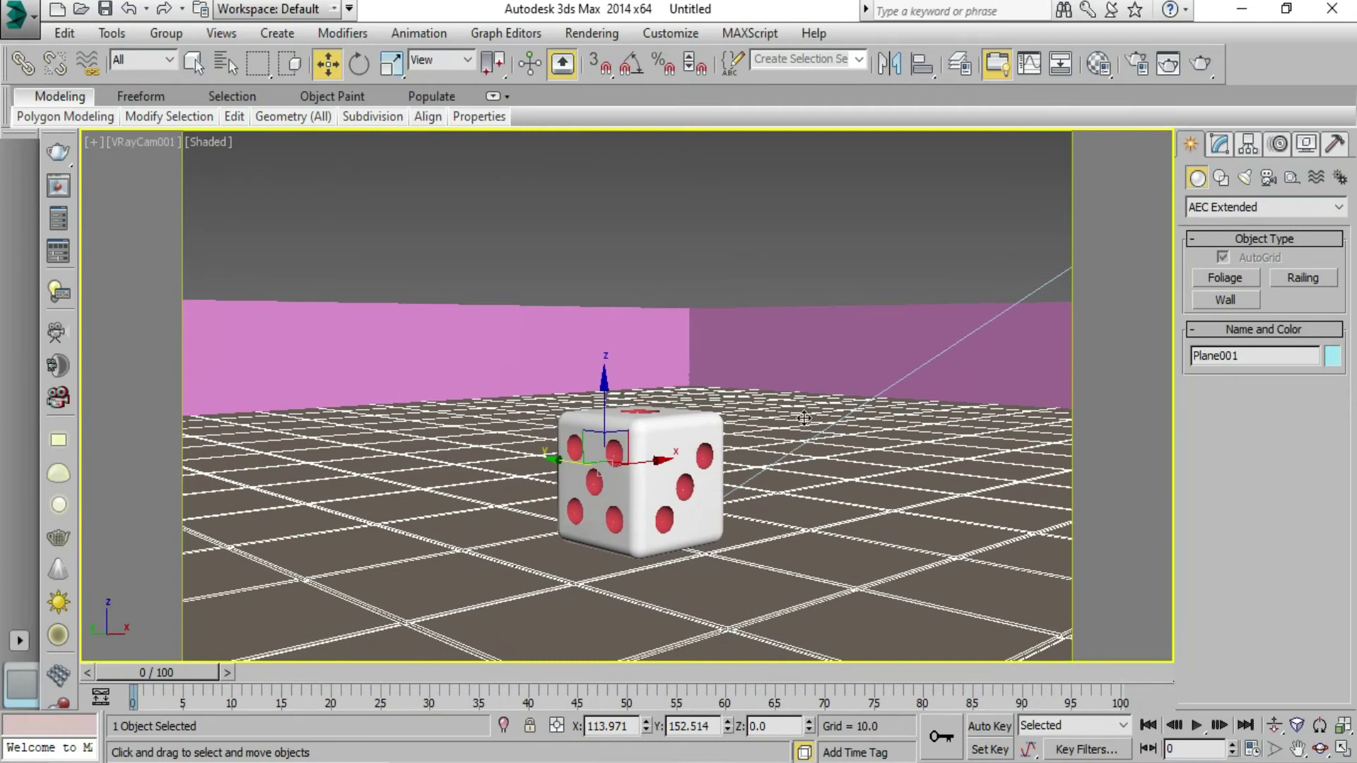
pyautogui.click(1201, 67)
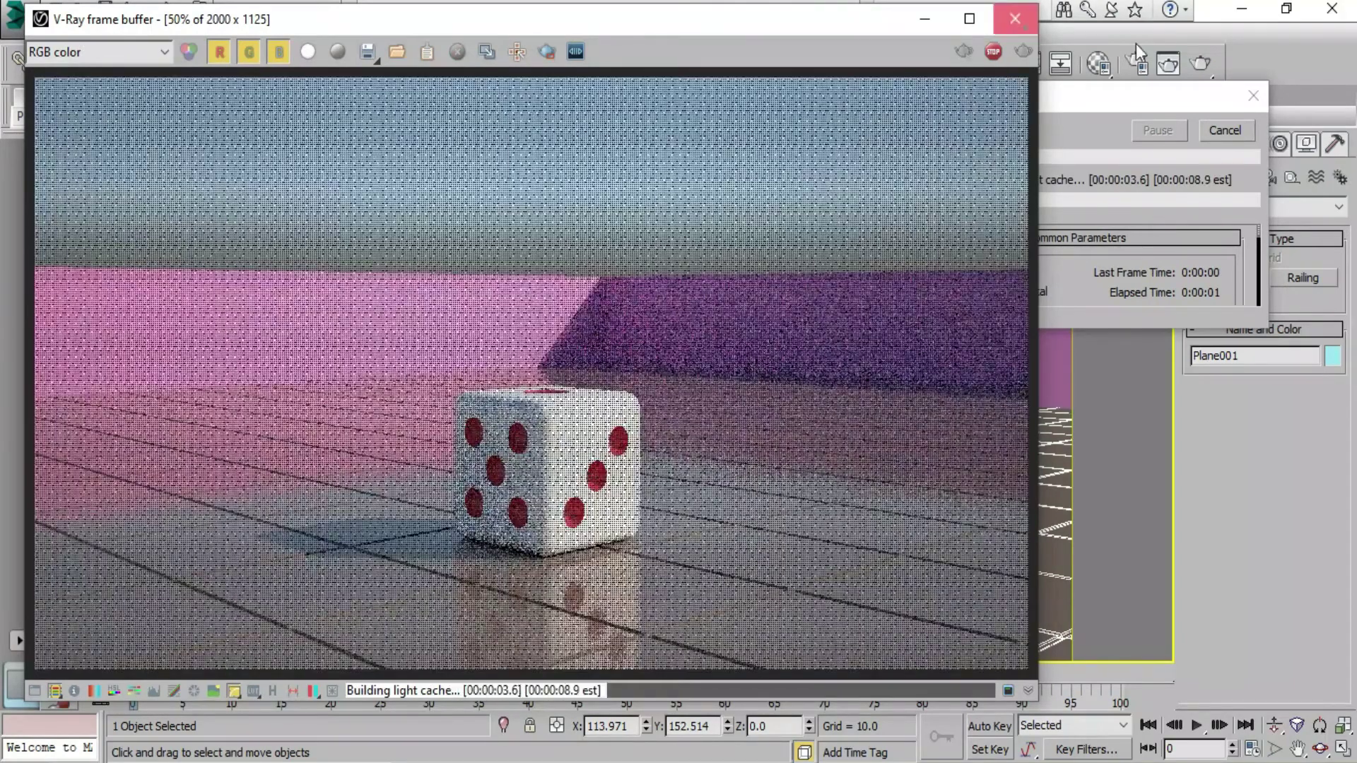
pyautogui.click(1135, 43)
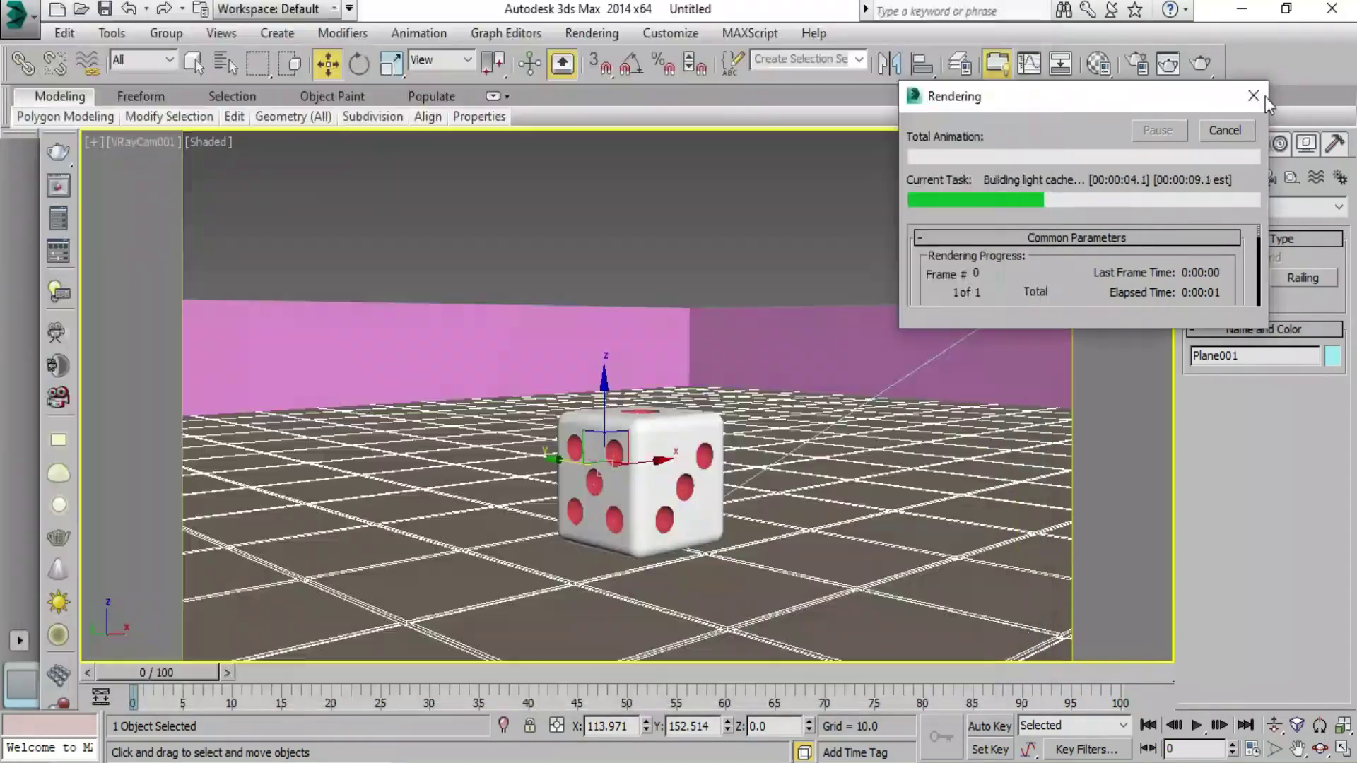
pyautogui.click(718, 359)
# - Apply the brown Material #3 to the selected wall
pyautogui.press('m')
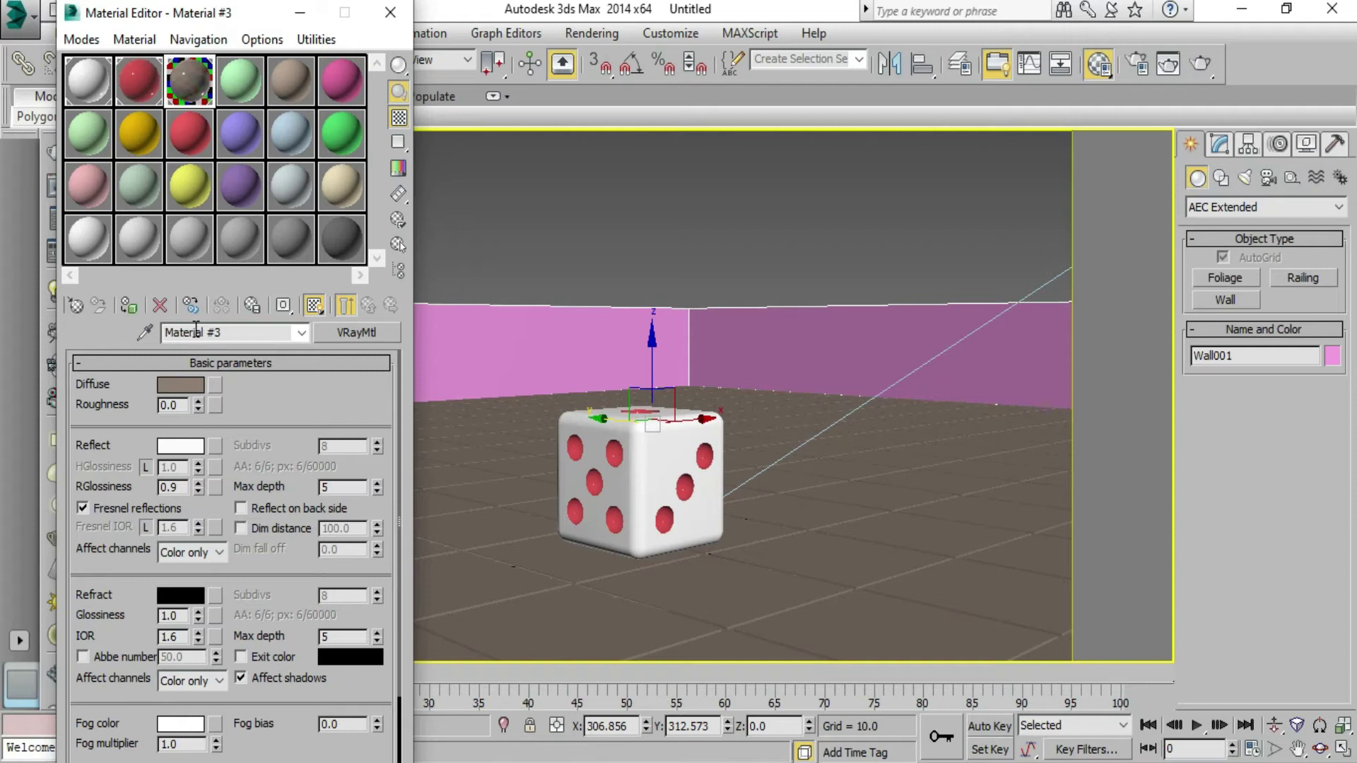
pyautogui.click(129, 305)
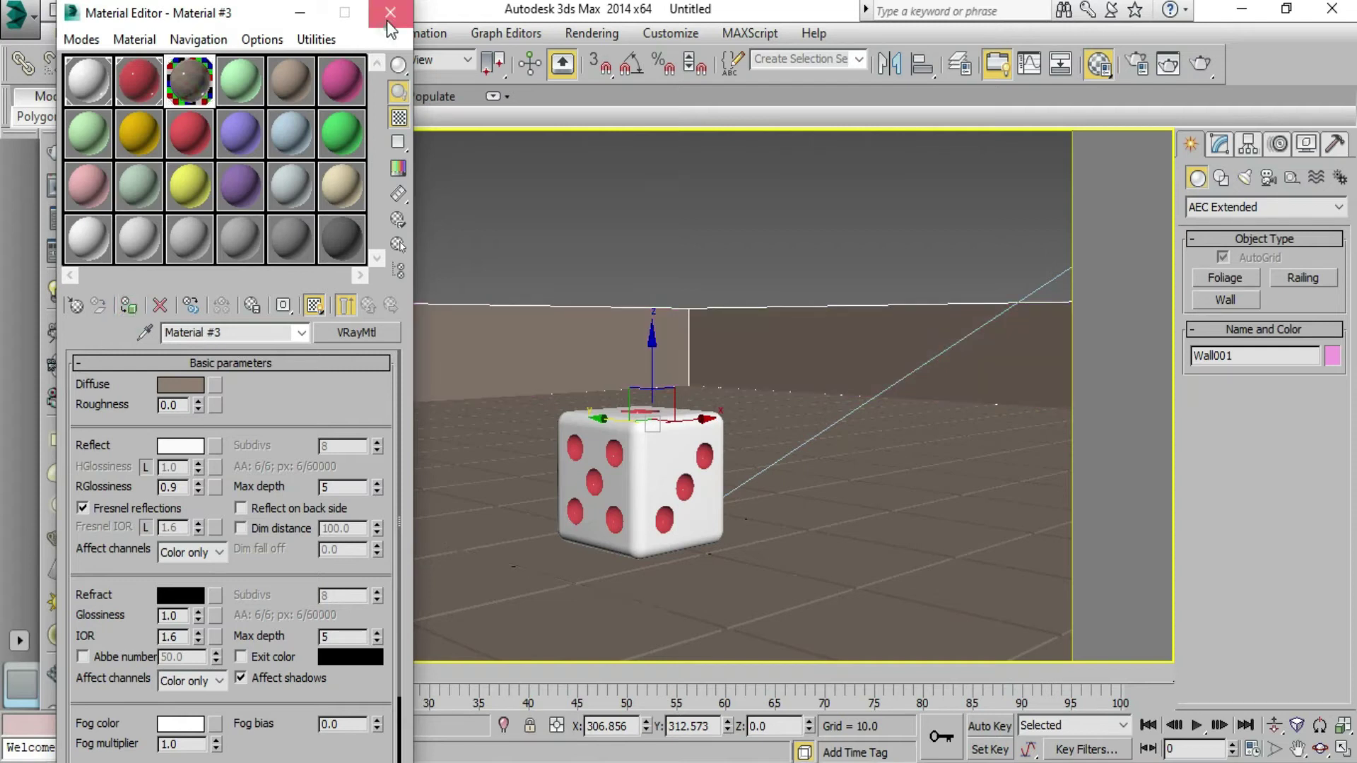
pyautogui.click(388, 20)
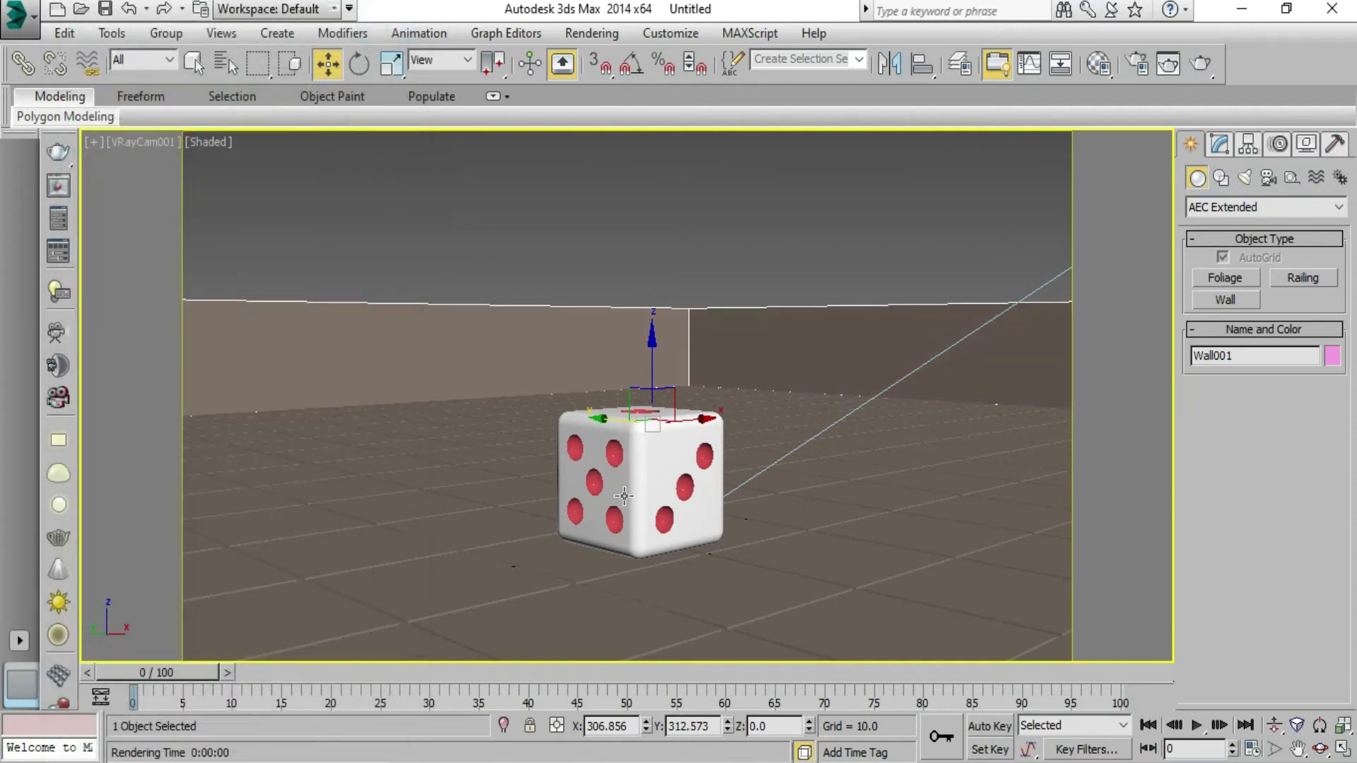
# - Move VRayCam001 left in the top view and higher in the left view, then render the camera view
pyautogui.hotkey('alt', 'w')
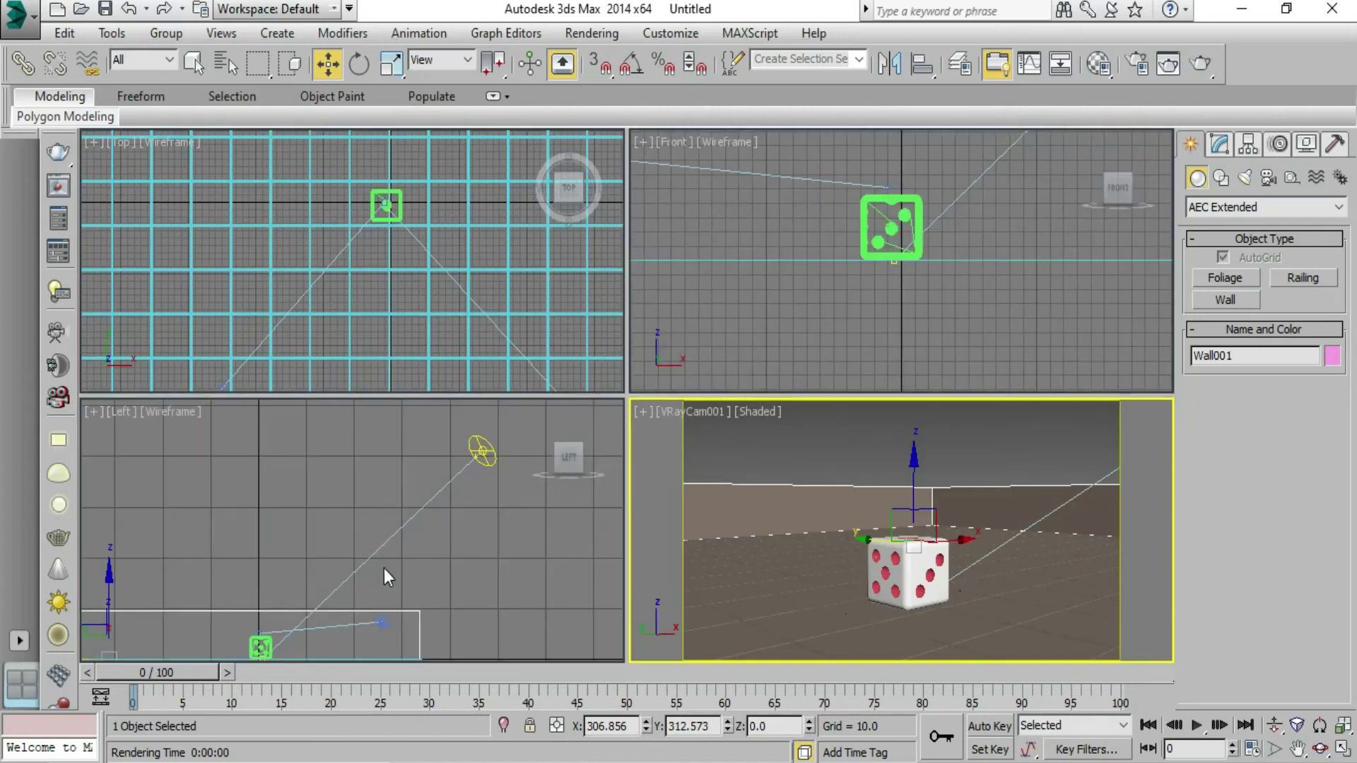
pyautogui.hotkey('alt', 'w')
pyautogui.hotkey('alt', 'w')
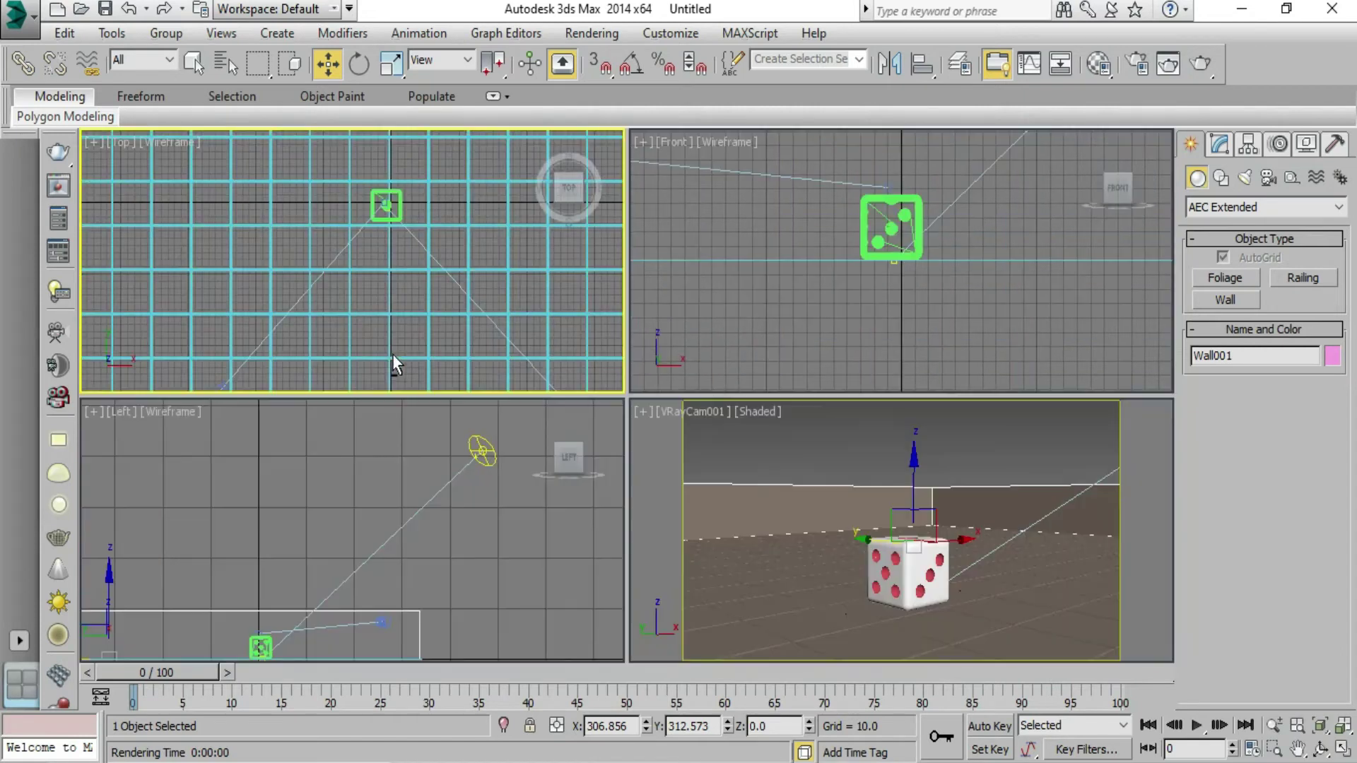
pyautogui.scroll(-3, 318, 519)
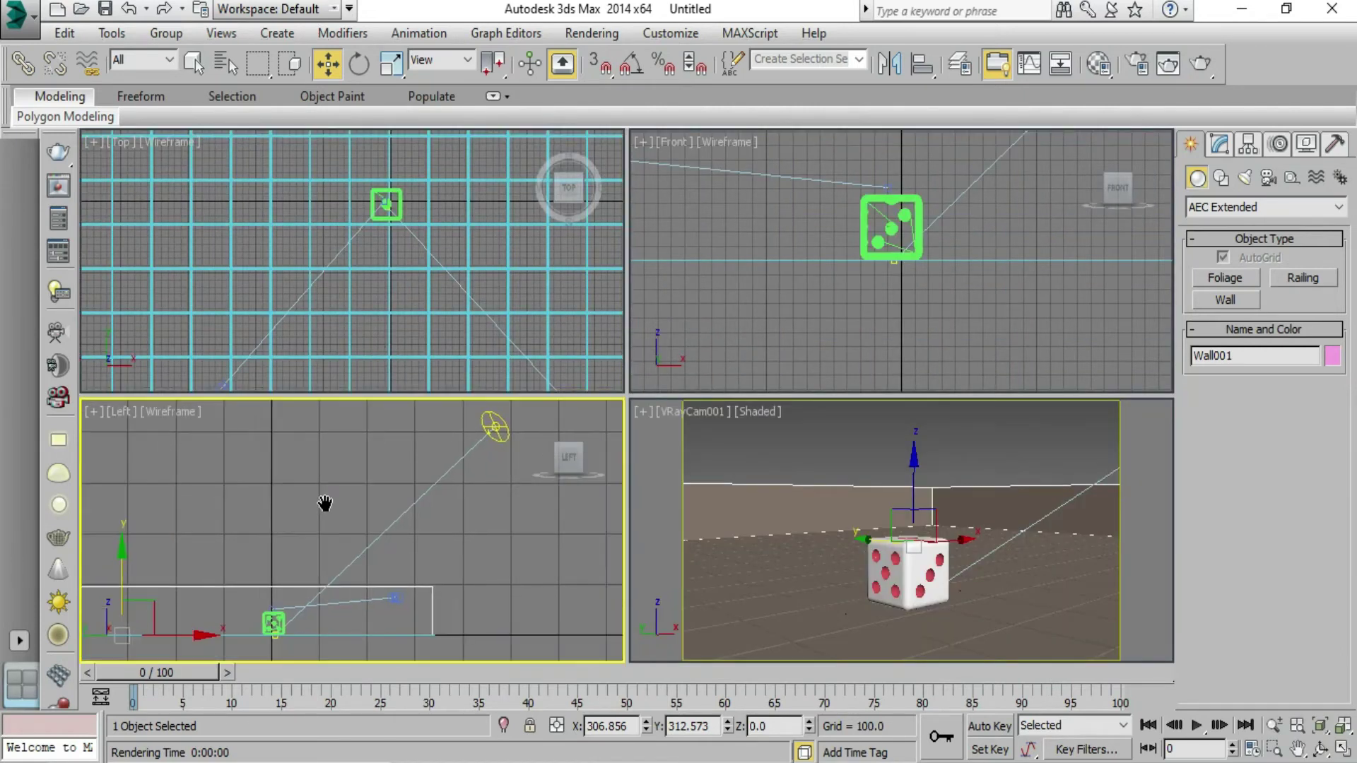
pyautogui.moveTo(322, 282); pyautogui.dragTo(373, 222, button='middle')
pyautogui.click(272, 330)
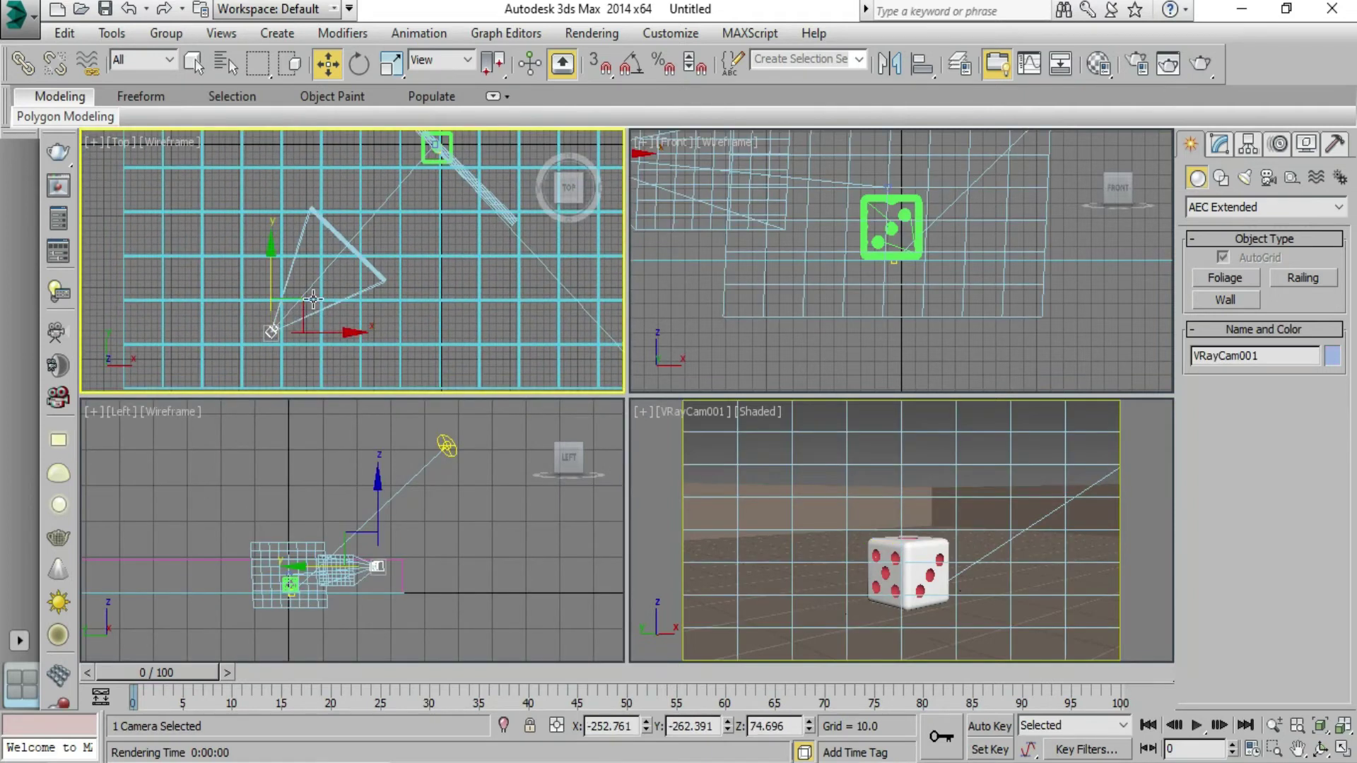
pyautogui.moveTo(283, 315); pyautogui.dragTo(297, 304)
pyautogui.moveTo(277, 298); pyautogui.dragTo(276, 299)
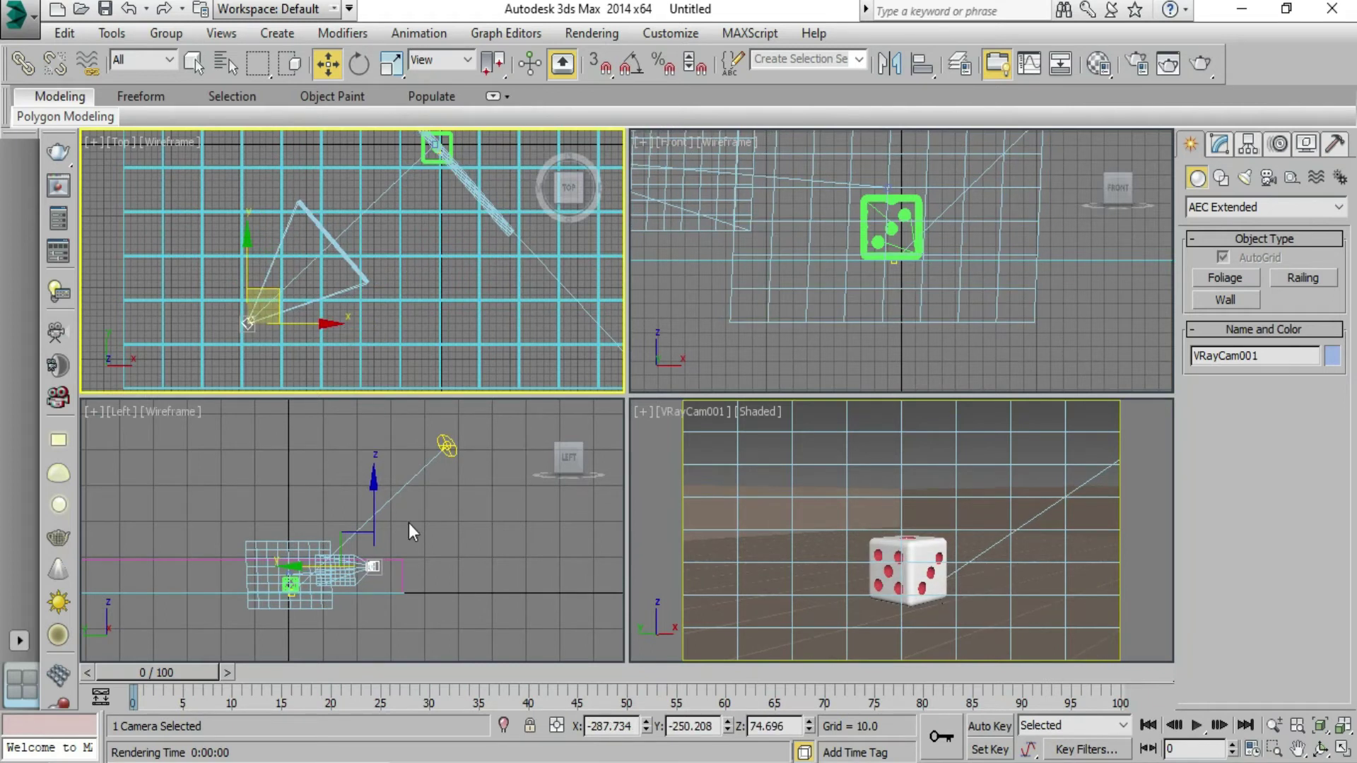
pyautogui.scroll(3, 385, 557)
pyautogui.click(359, 498)
pyautogui.moveTo(358, 499); pyautogui.dragTo(362, 481)
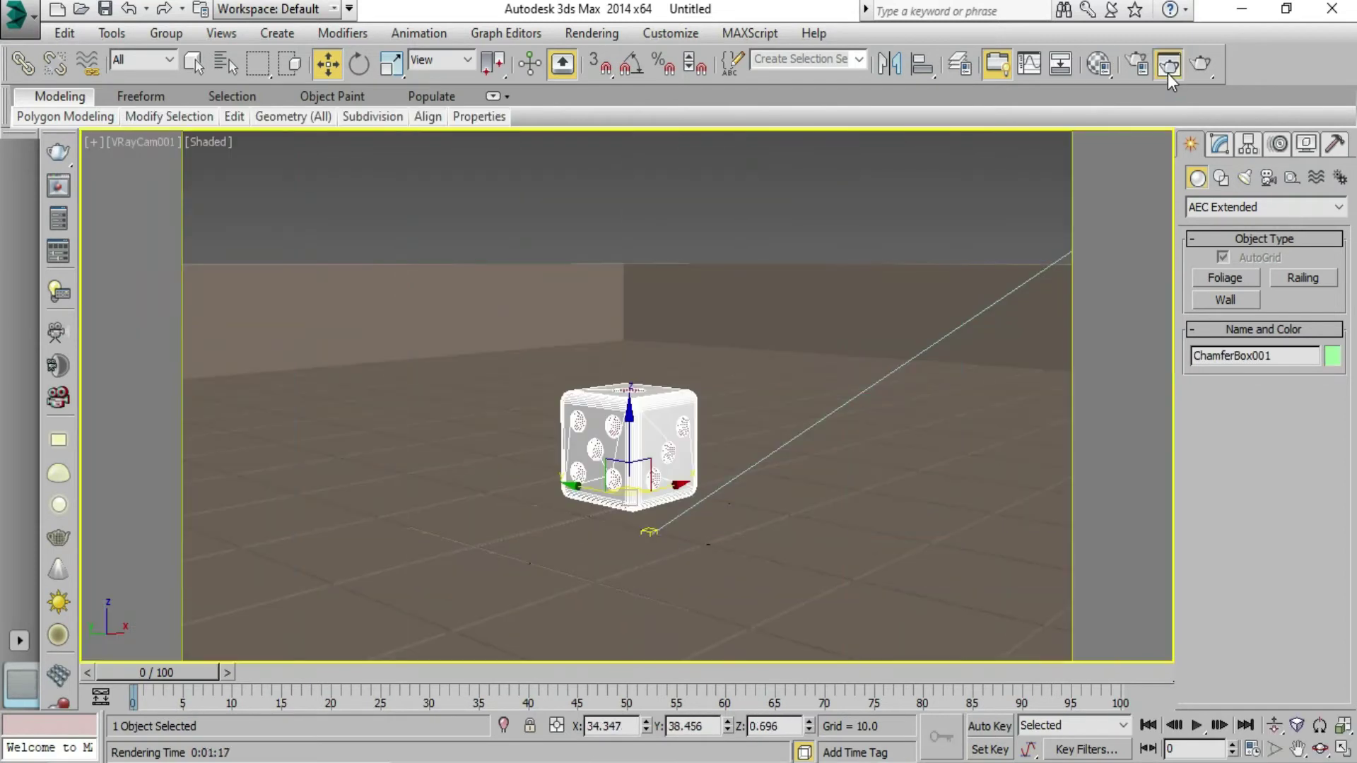
pyautogui.click(1166, 70)
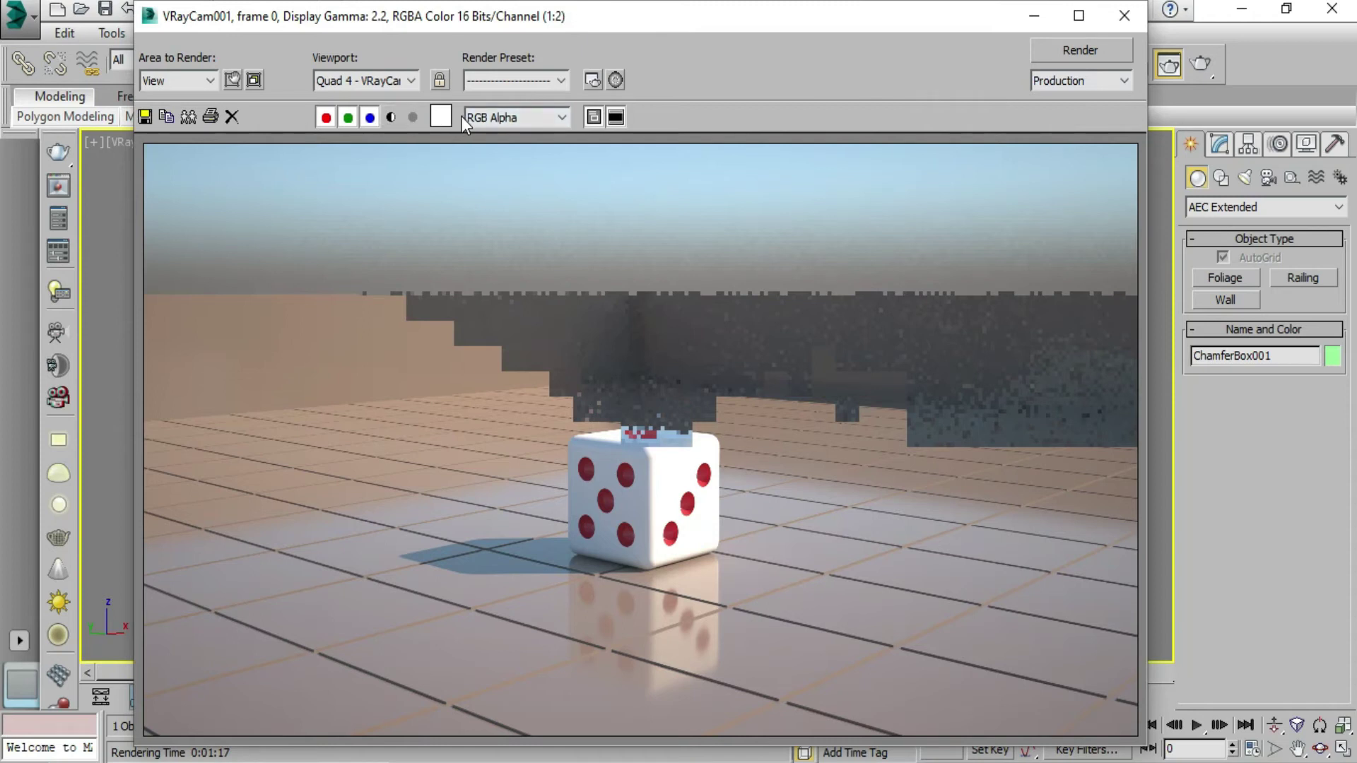
# - Set the render area to Region, fit the region tightly around the die, and render it
pyautogui.click(209, 82)
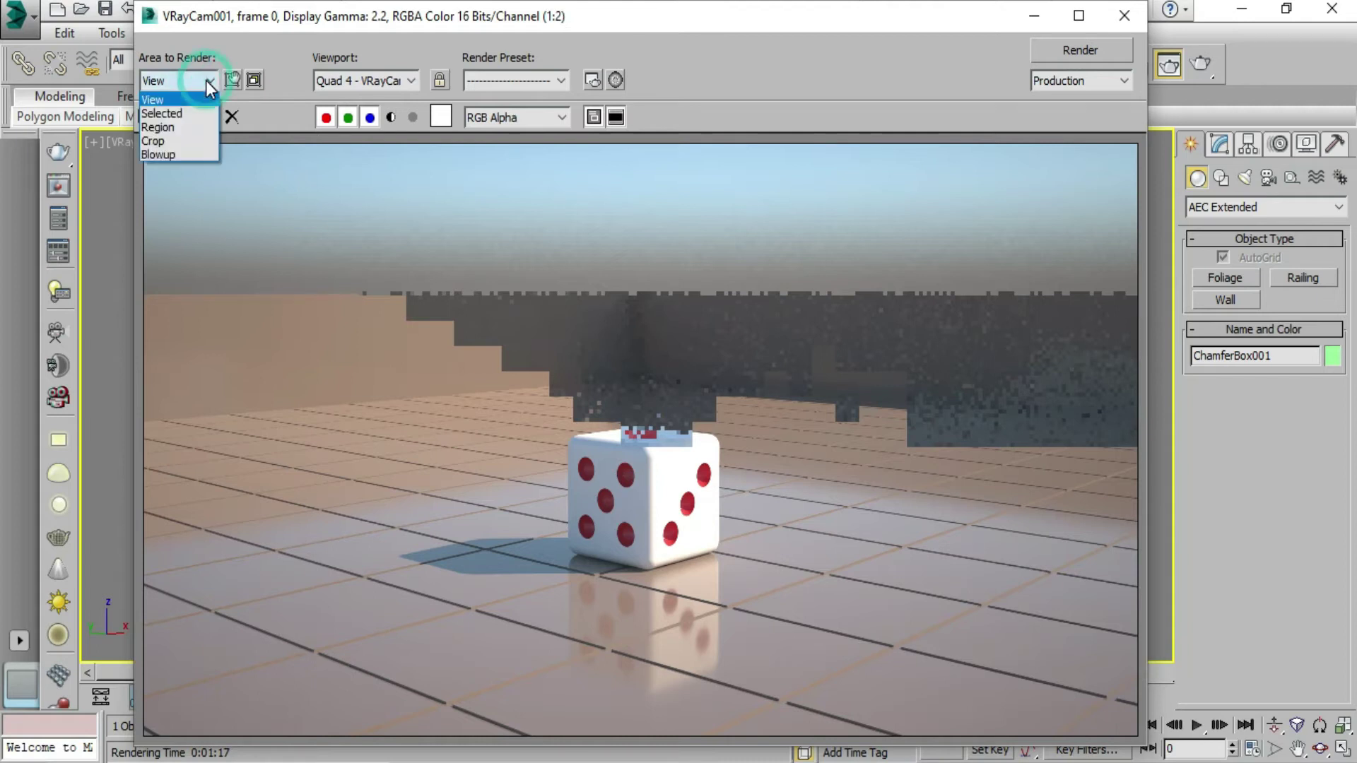
pyautogui.click(176, 130)
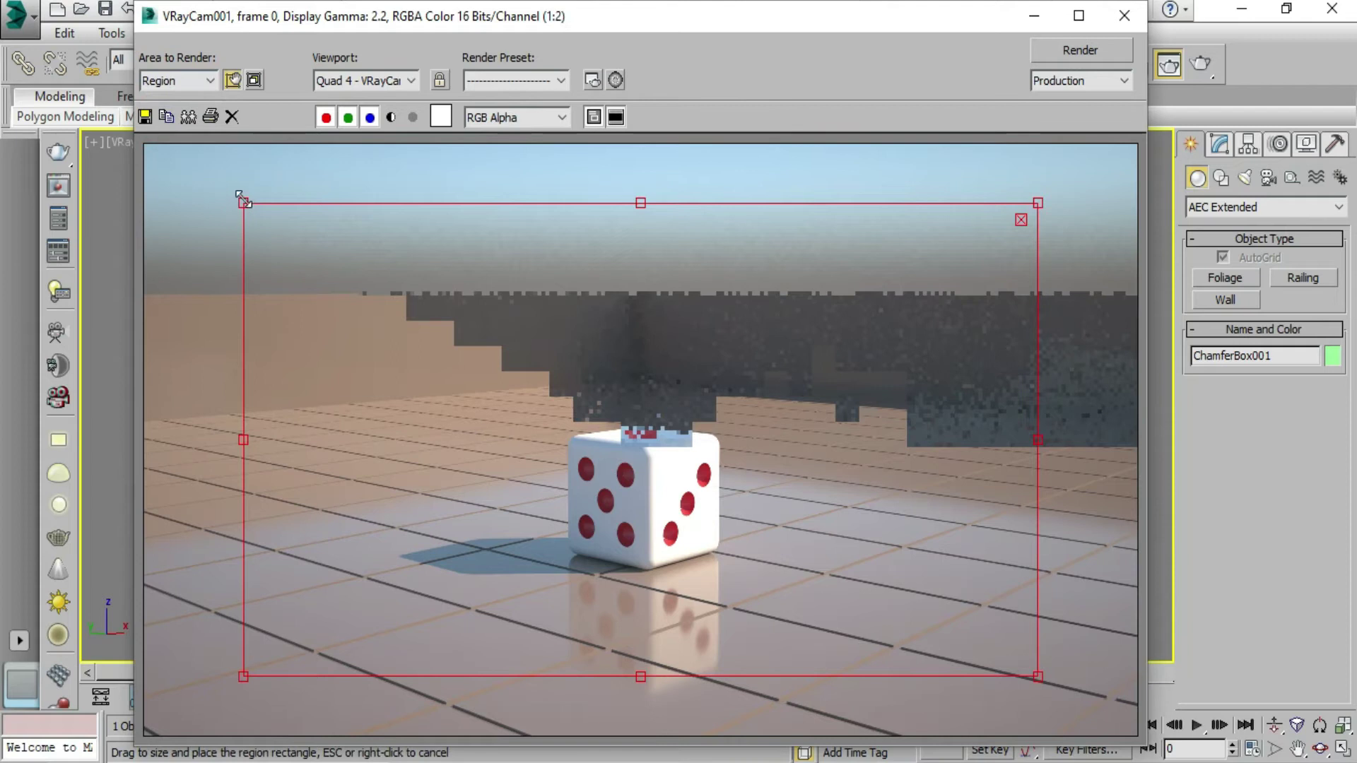
pyautogui.moveTo(499, 376); pyautogui.dragTo(520, 400)
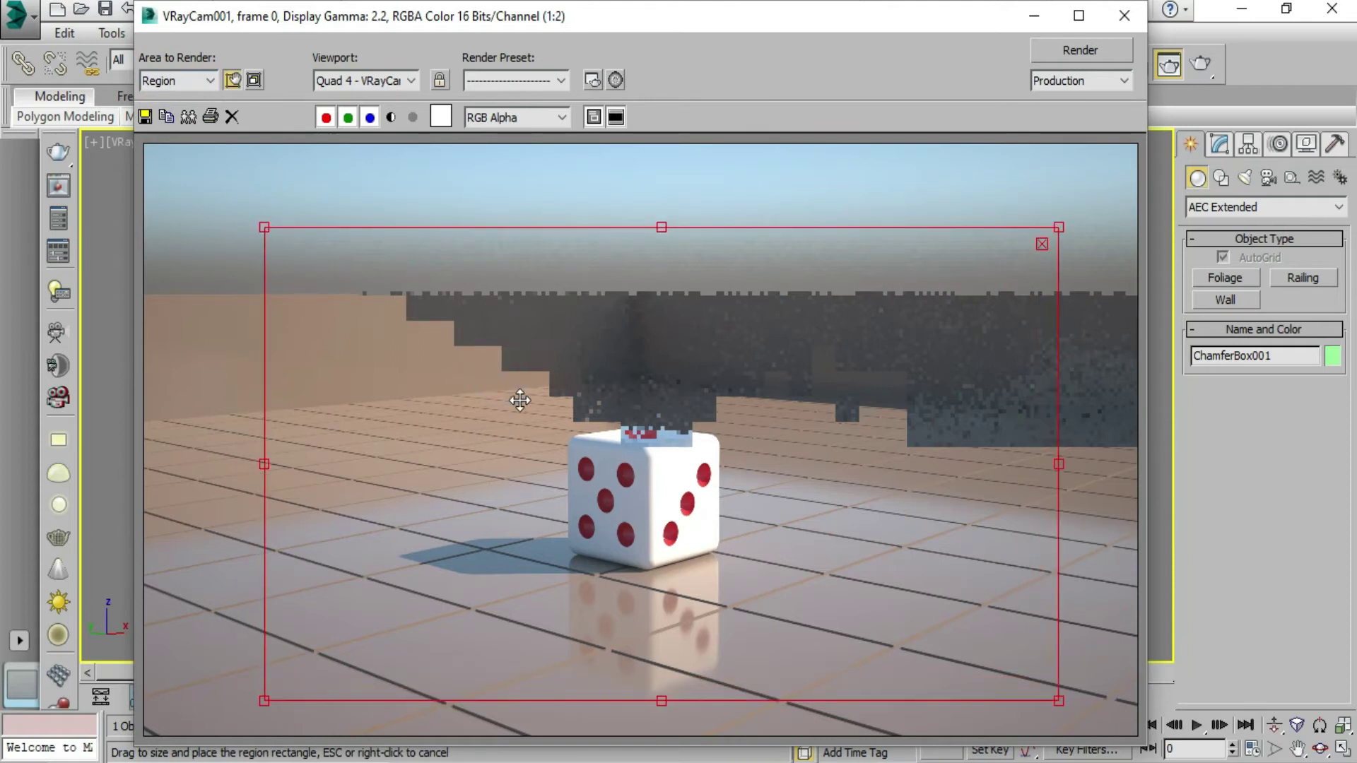
pyautogui.moveTo(263, 226); pyautogui.dragTo(403, 387)
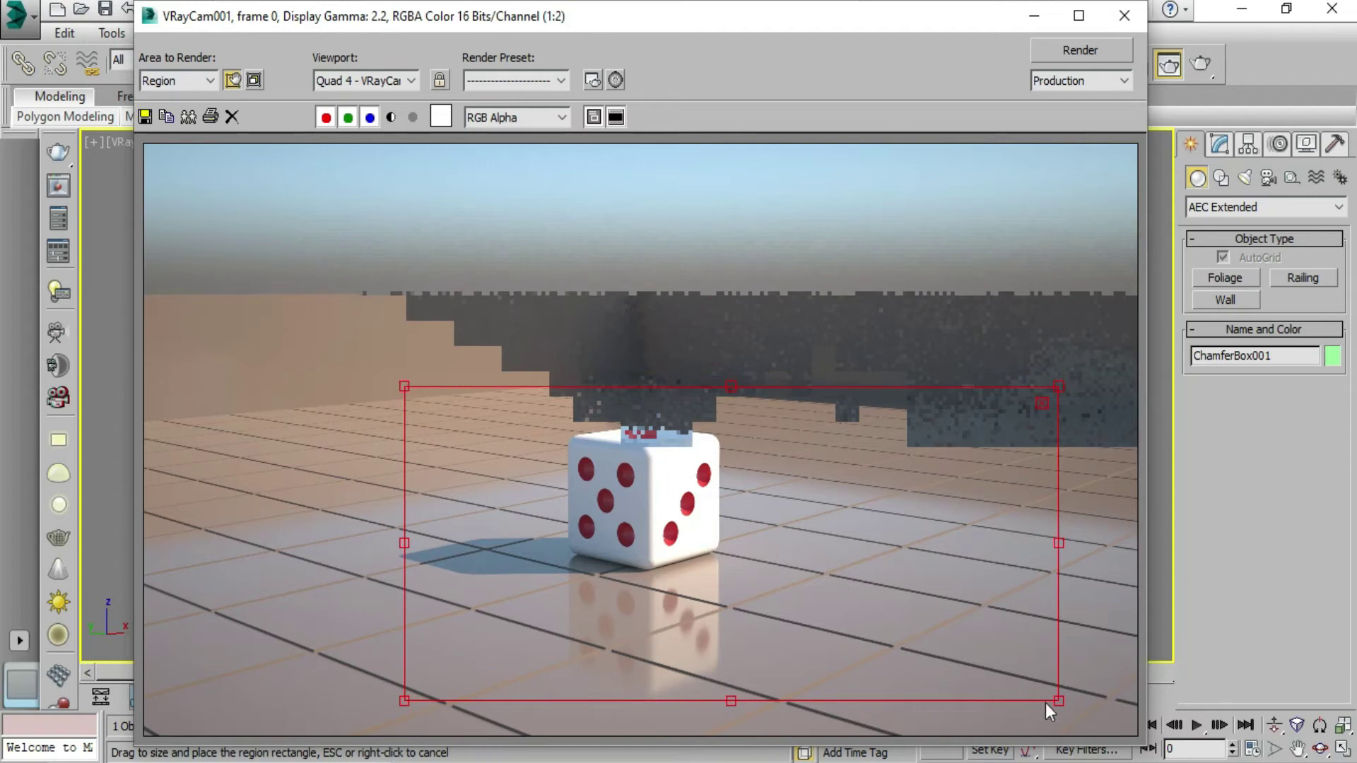
pyautogui.moveTo(1057, 701)
pyautogui.mouseDown()
pyautogui.moveTo(843, 632)
pyautogui.moveTo(914, 694)
pyautogui.mouseUp()
pyautogui.moveTo(687, 558); pyautogui.dragTo(684, 566)
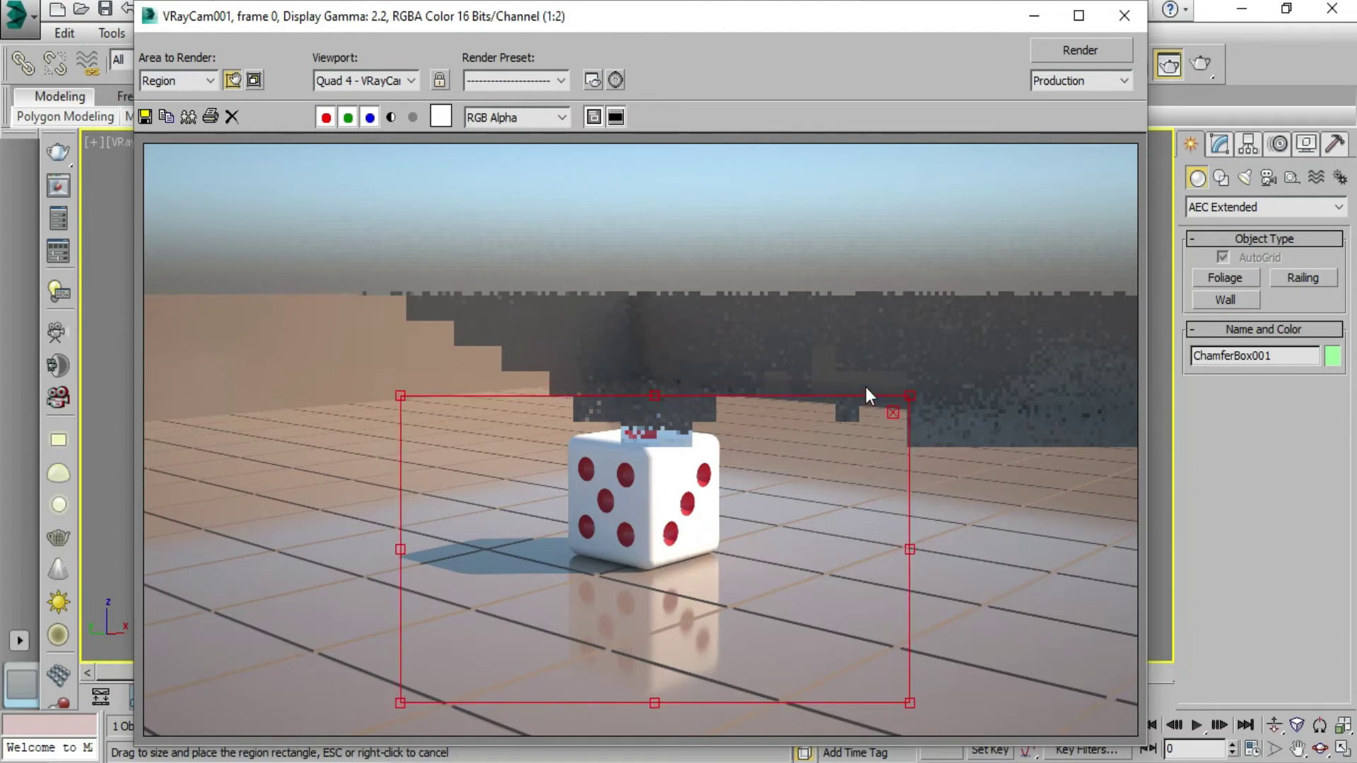
pyautogui.click(1080, 55)
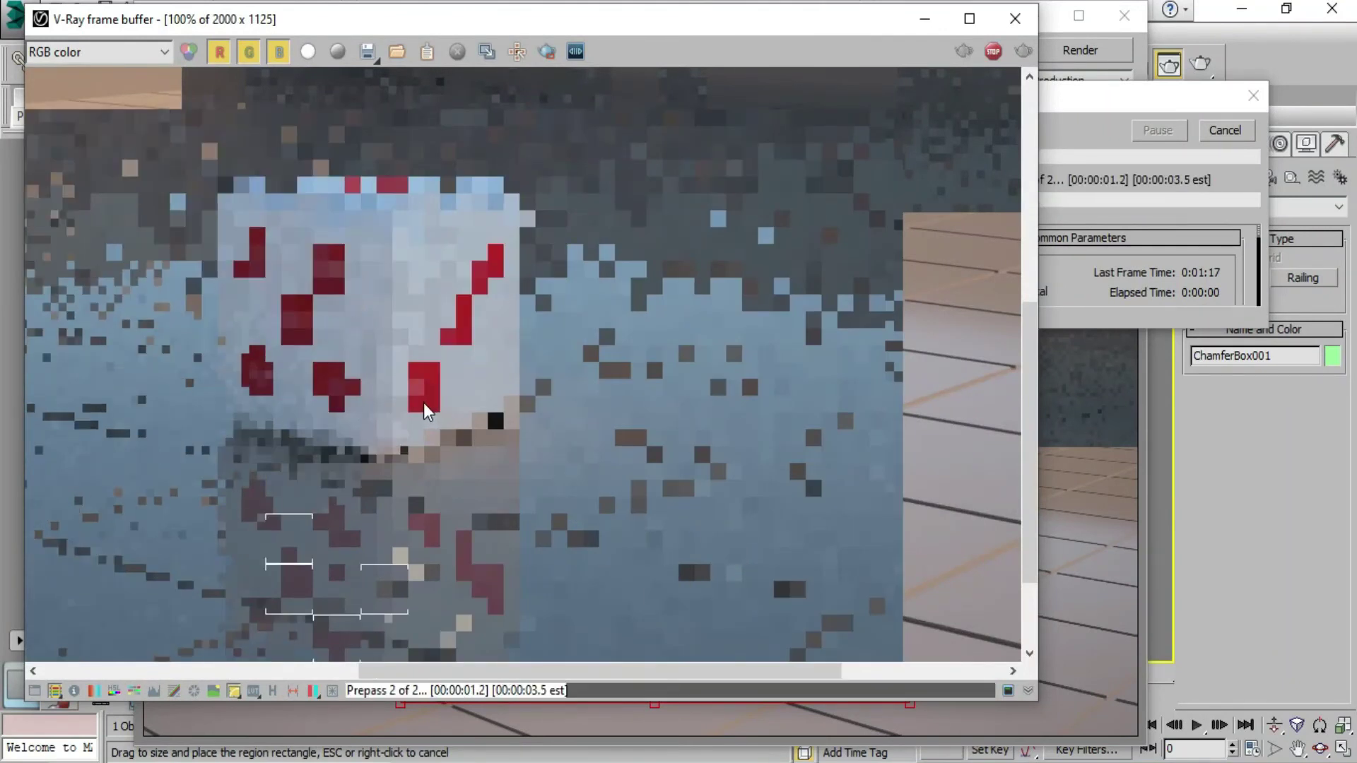
# - Wait about five minutes for the V-Ray region render to finish, panning around the frame buffer
pyautogui.moveTo(416, 403)
pyautogui.mouseDown(button='middle')
pyautogui.moveTo(585, 388)
pyautogui.moveTo(526, 320)
pyautogui.mouseUp(button='middle')
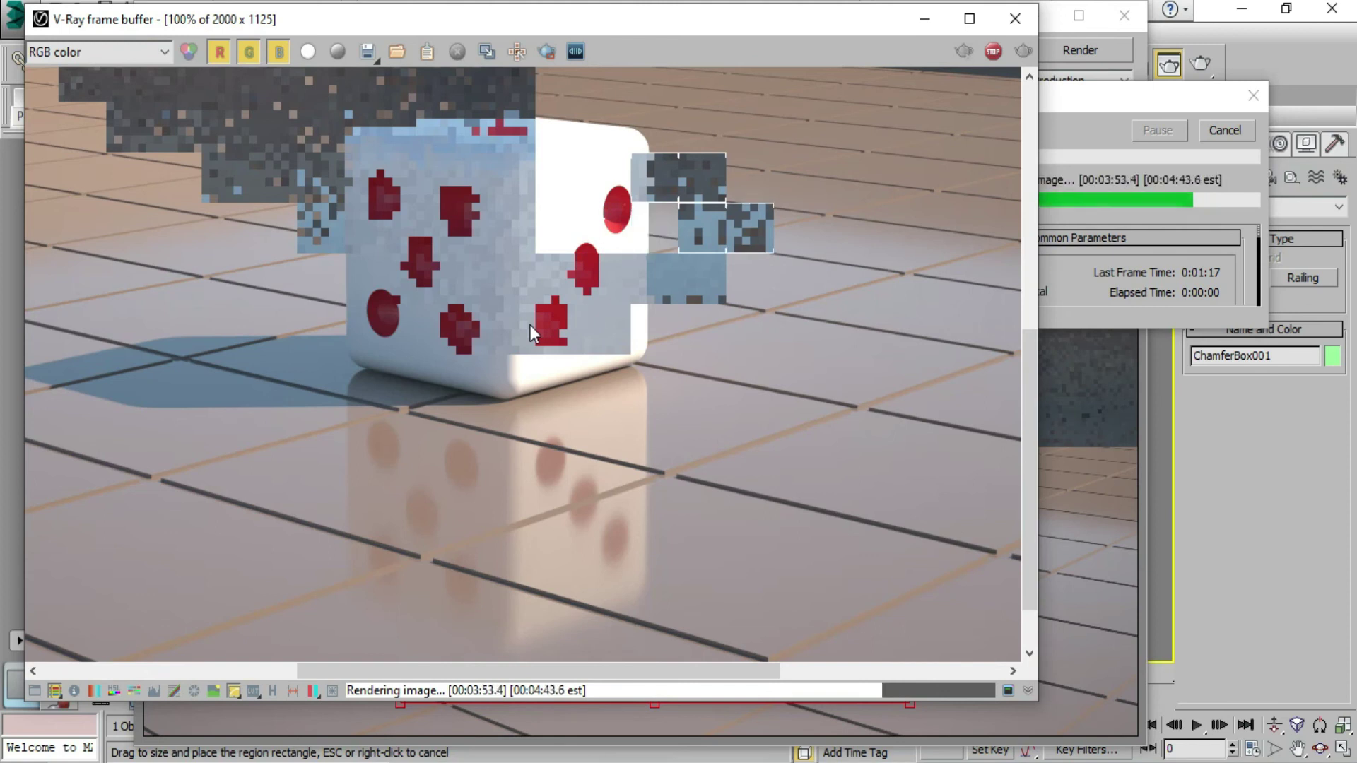
pyautogui.moveTo(498, 423)
pyautogui.mouseDown(button='middle')
pyautogui.moveTo(719, 417)
pyautogui.moveTo(668, 520)
pyautogui.moveTo(617, 235)
pyautogui.mouseUp(button='middle')
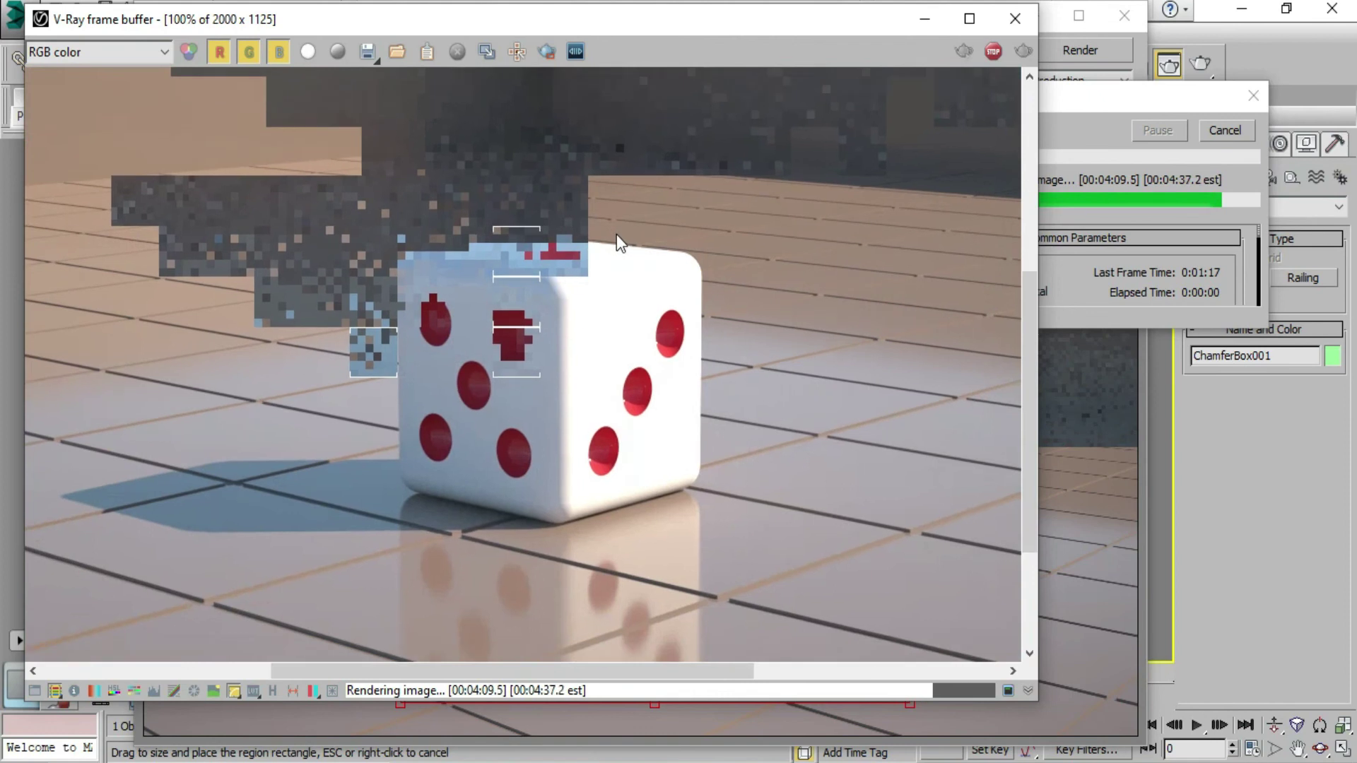
pyautogui.moveTo(666, 460); pyautogui.dragTo(640, 311, button='middle')
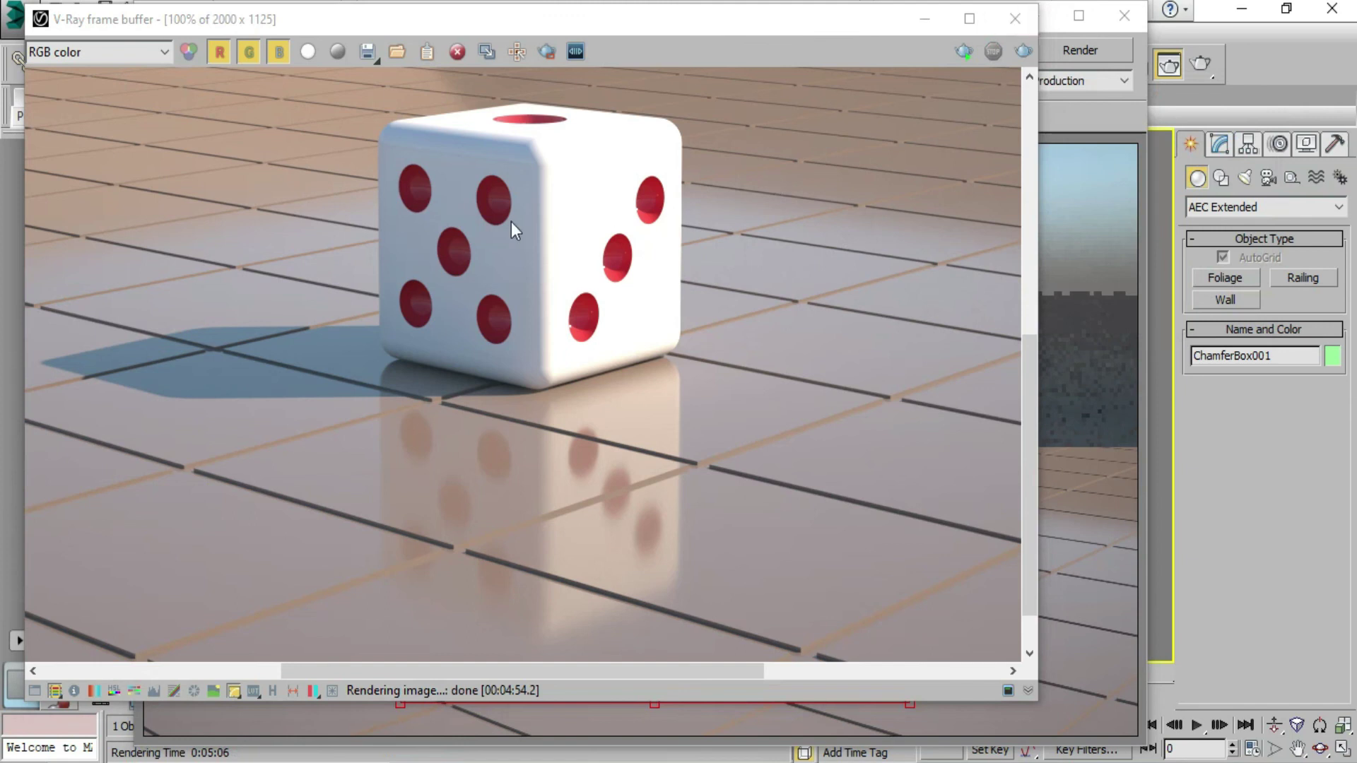
# - Zoom in on the die's base and reflection, then close the frame buffer and Render Frame window
pyautogui.scroll(1, 511, 222)
pyautogui.moveTo(563, 424); pyautogui.dragTo(540, 252, button='middle')
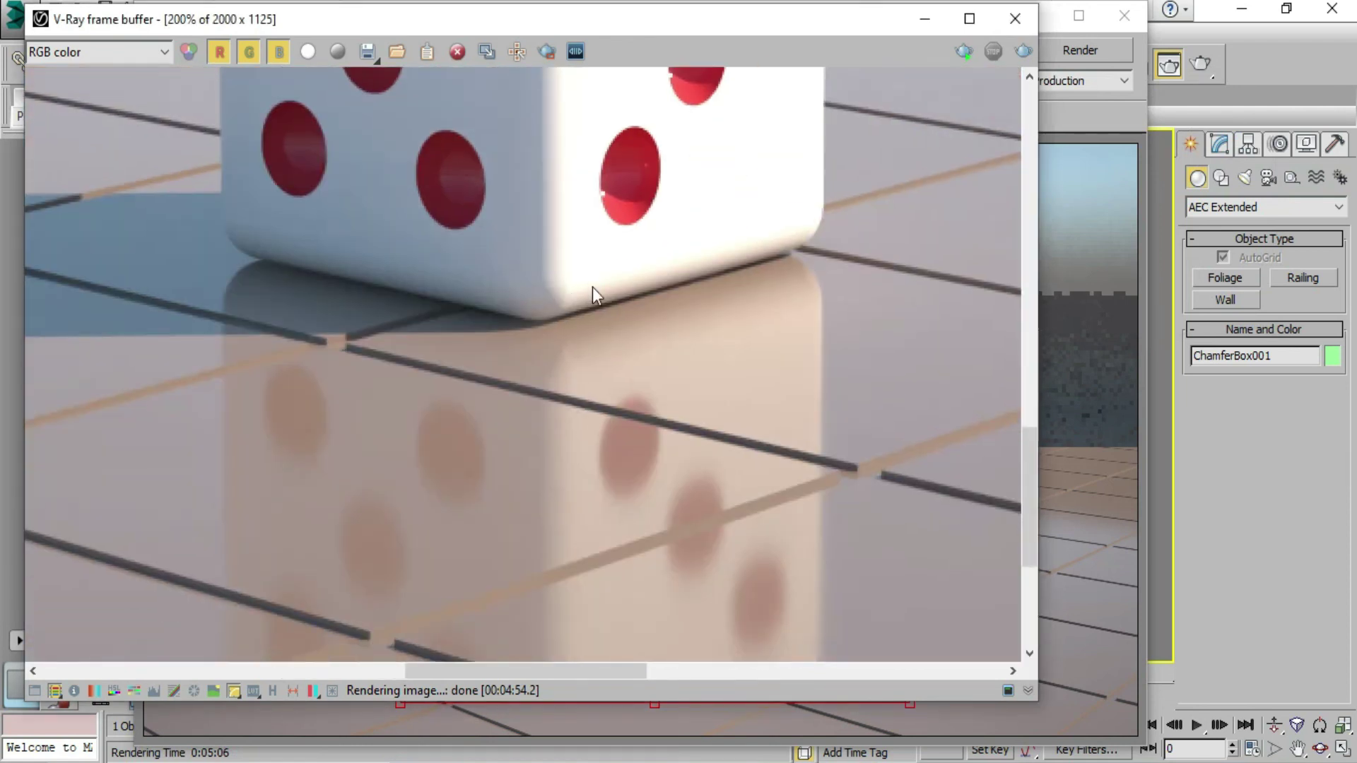
pyautogui.click(1015, 18)
pyautogui.click(1125, 15)
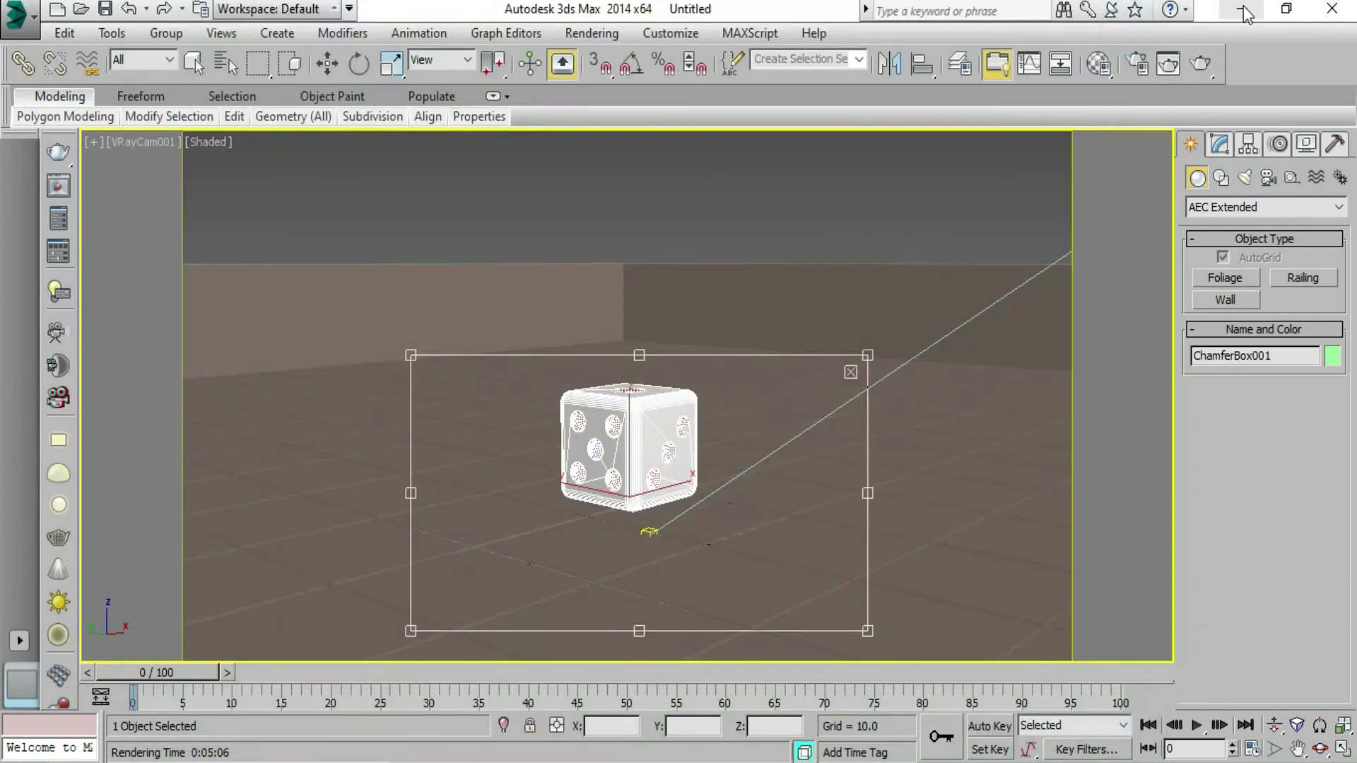